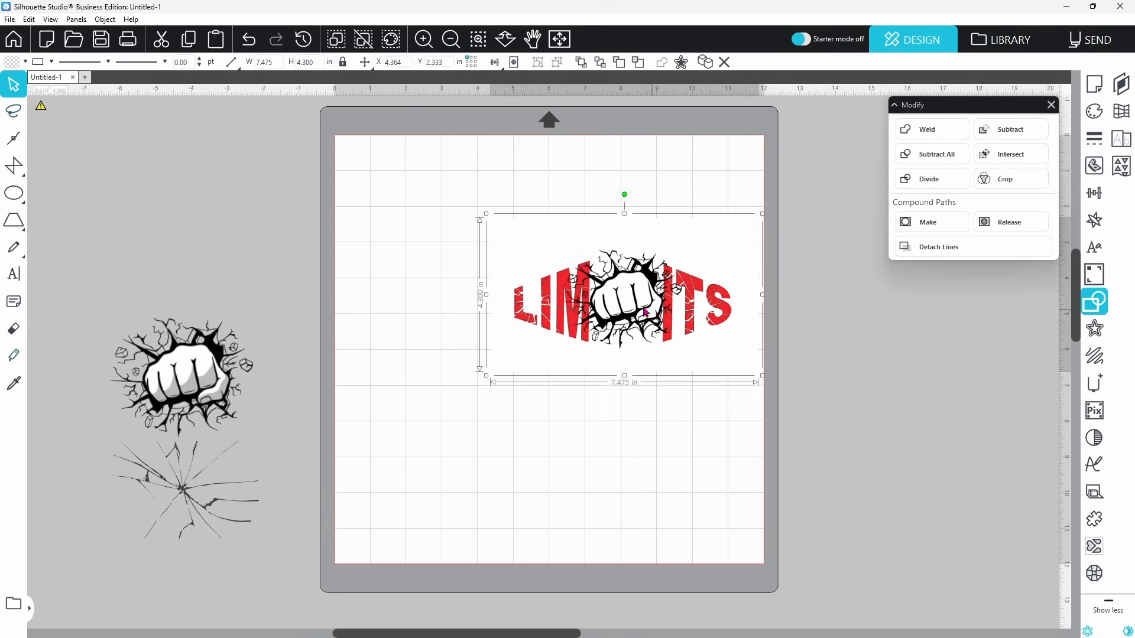
Move the sample LIMITS image off the mat above the fist image, and add the text LIMITS on the mat
left_click_drag(652, 310, 210, 233)
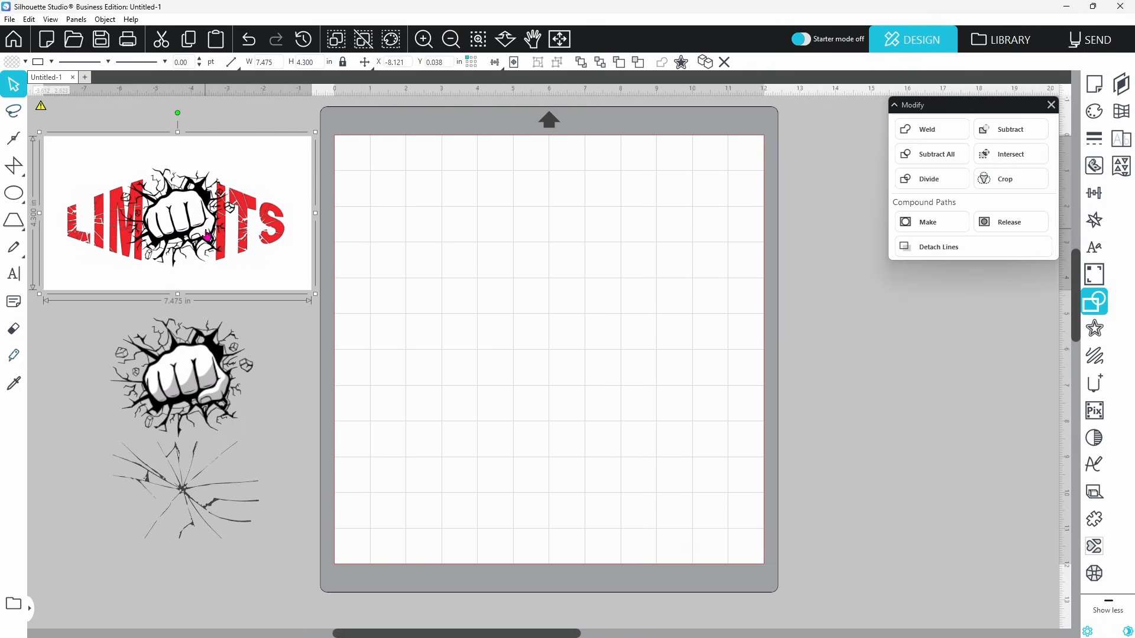
left_click(16, 279)
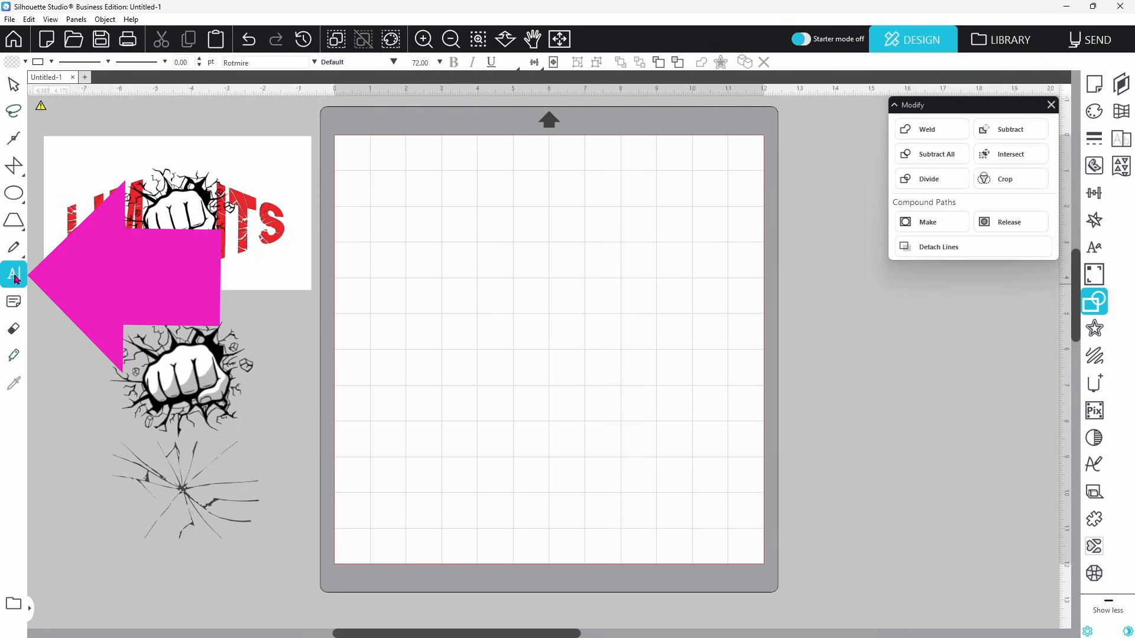
left_click(409, 335)
type("LIMITS")
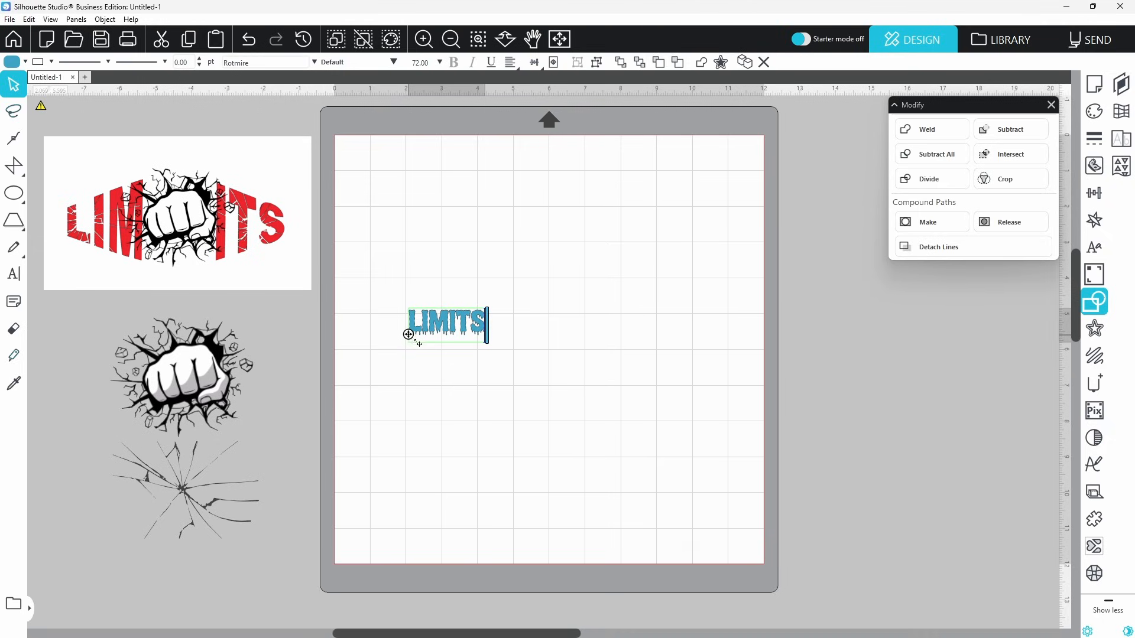
left_click(464, 372)
left_click(464, 335)
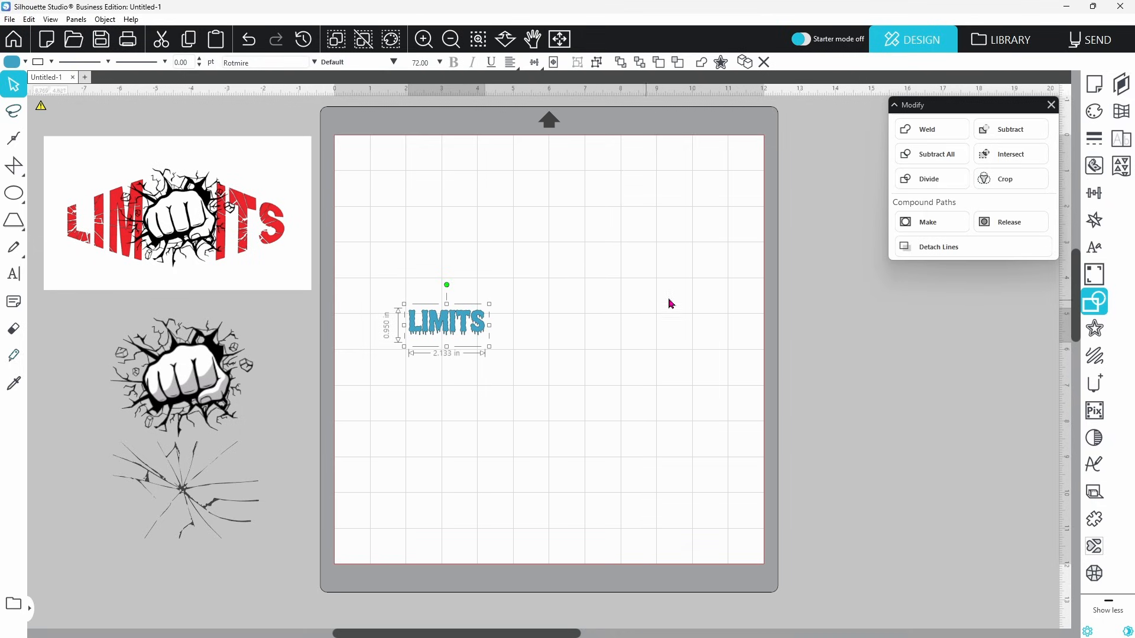
Change the font of the LIMITS text to Segoe UI Black
left_click(1094, 250)
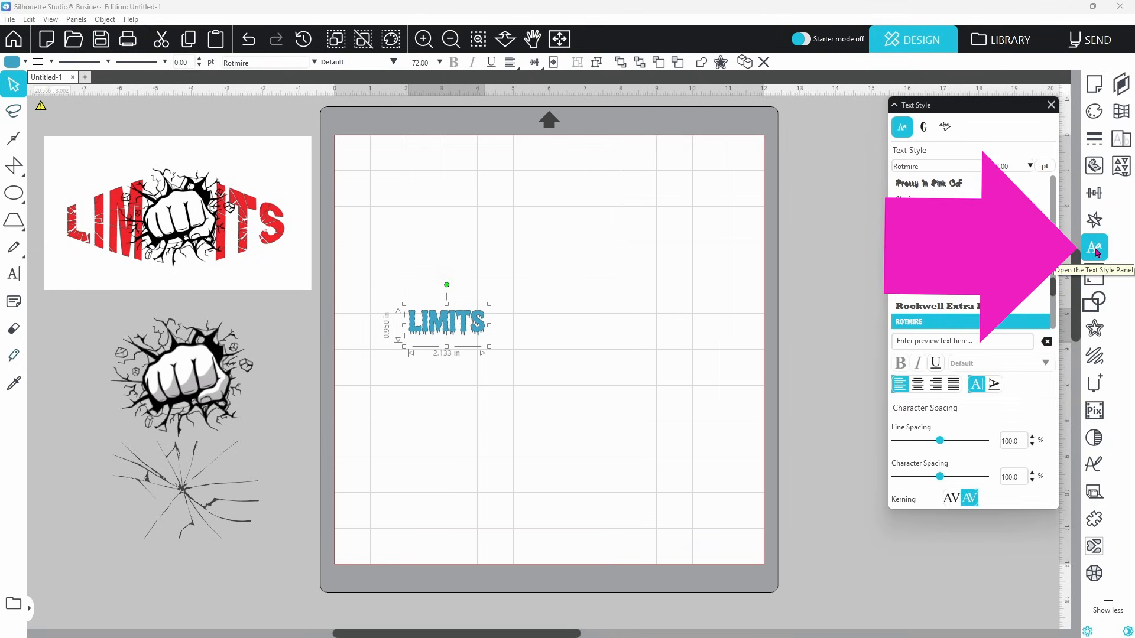
scroll(998, 270, "down", 1)
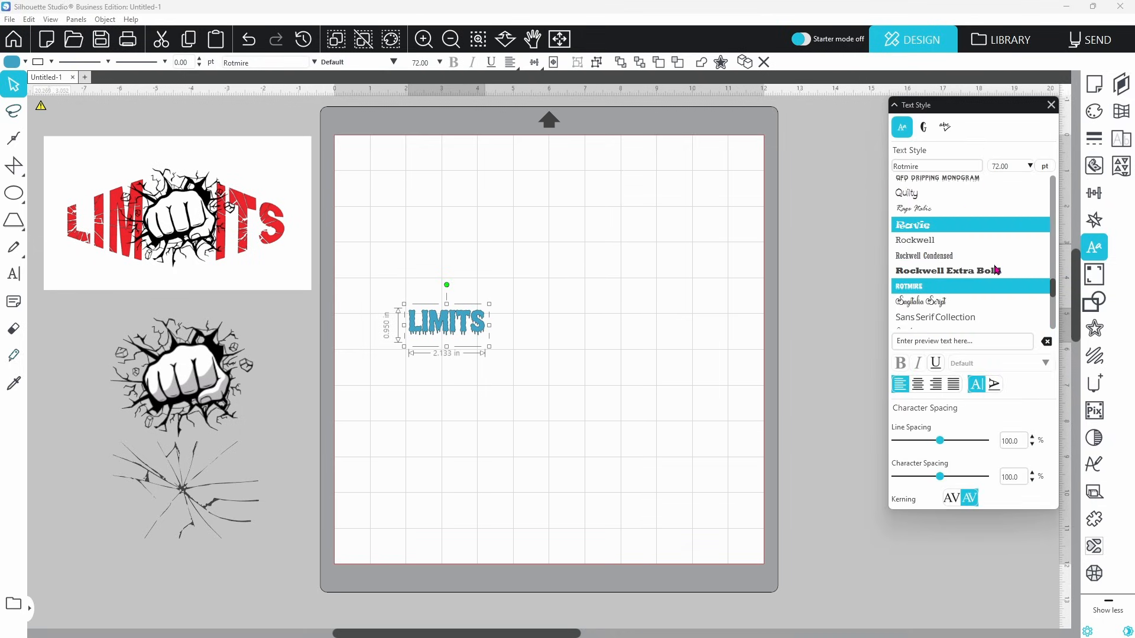
scroll(998, 271, "down", 1)
scroll(998, 271, "down", 1)
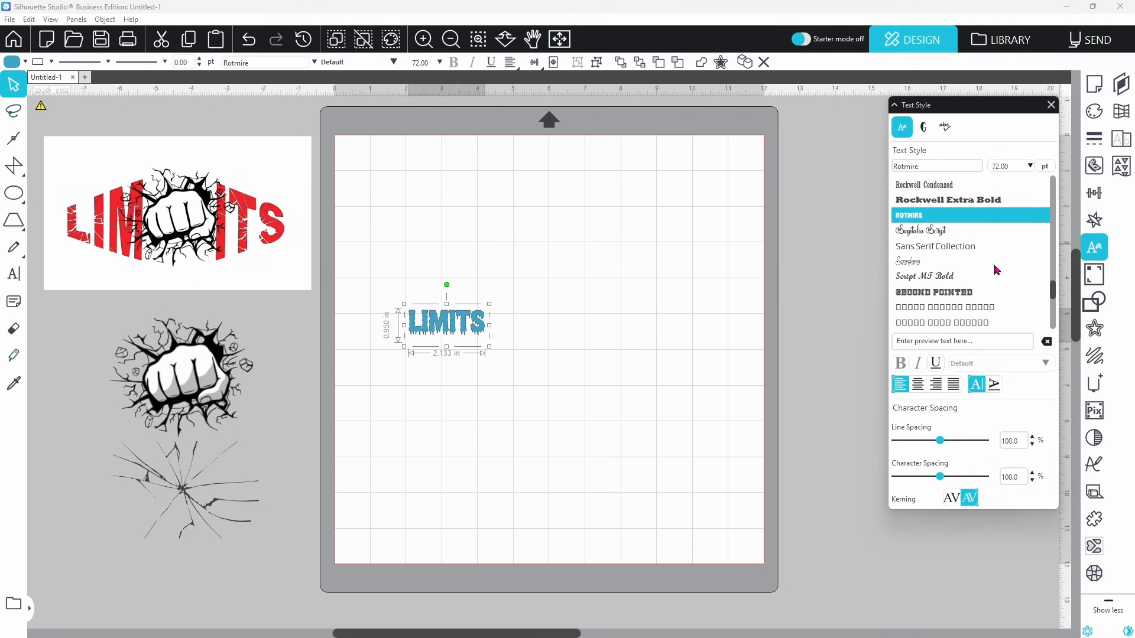
scroll(997, 271, "down", 1)
scroll(997, 271, "down", 1)
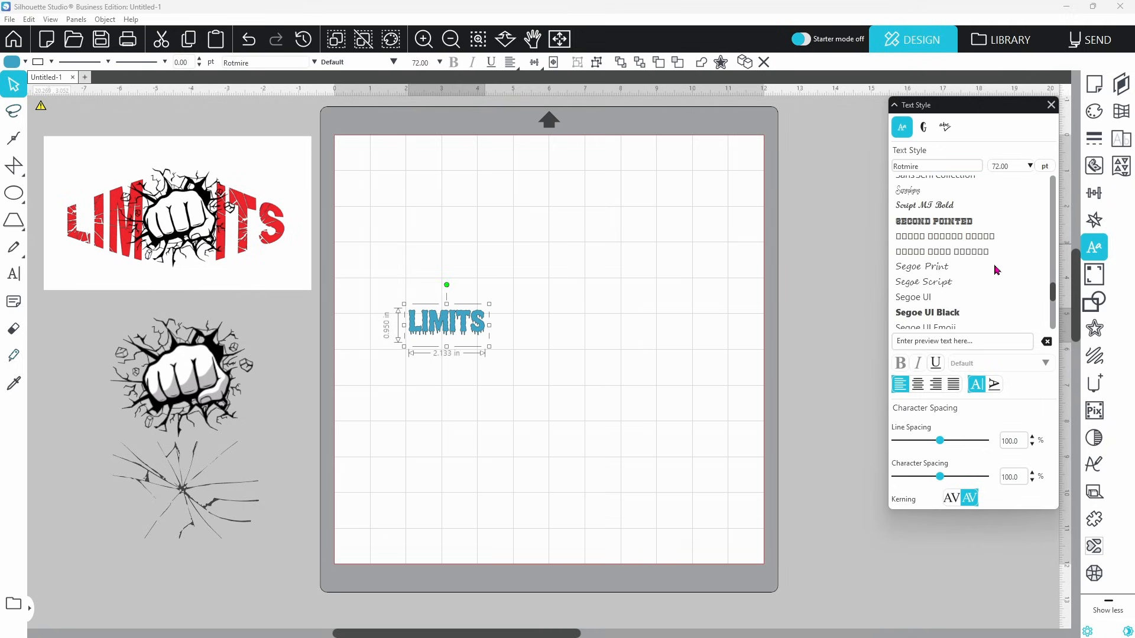
left_click(949, 313)
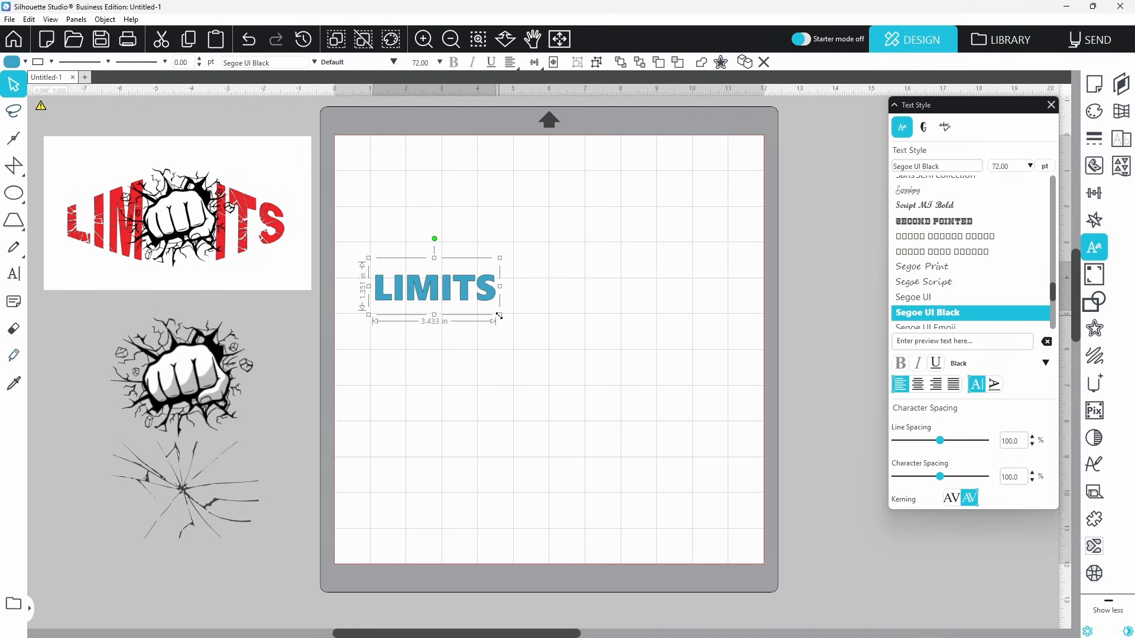
Enlarge the LIMITS text to about 9.1 in wide and fill it with red
left_click_drag(499, 318, 703, 343)
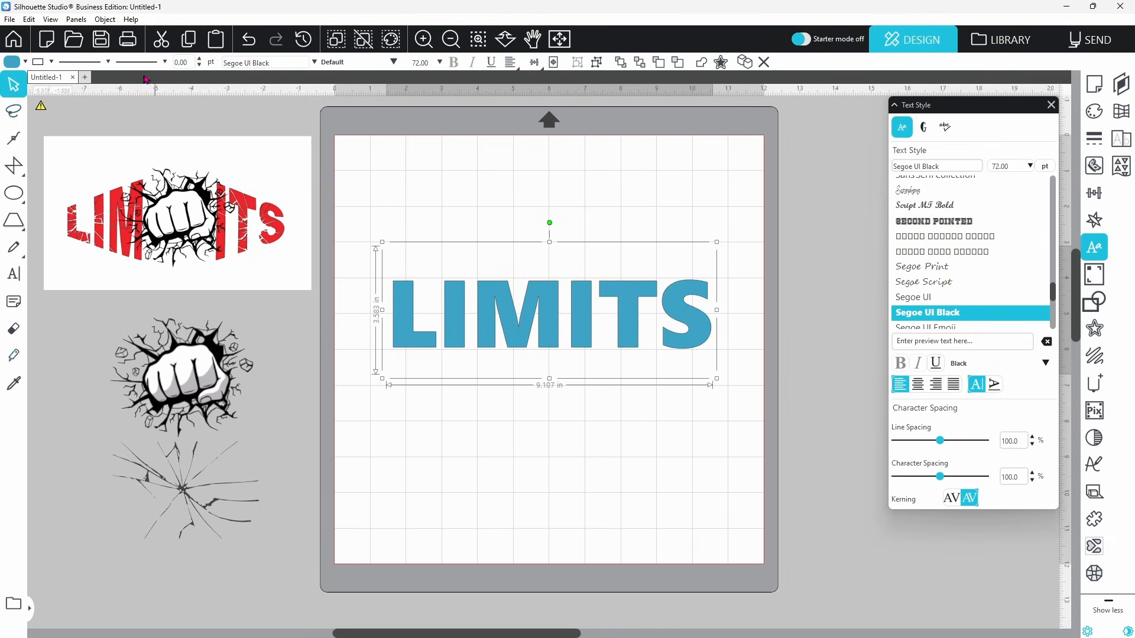
left_click(26, 62)
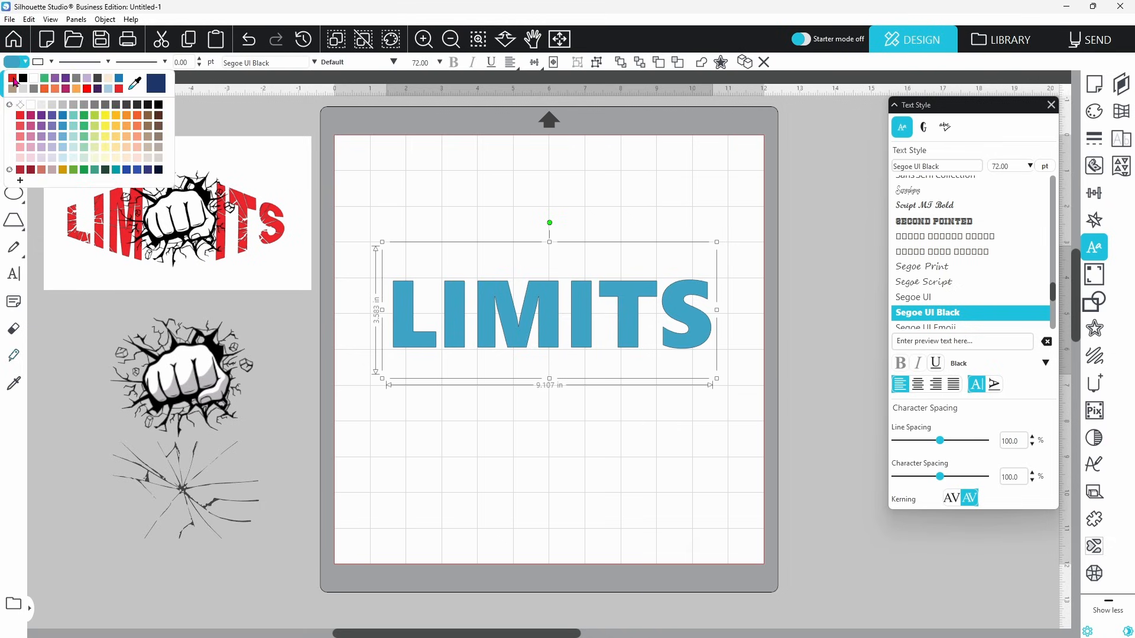
left_click(13, 80)
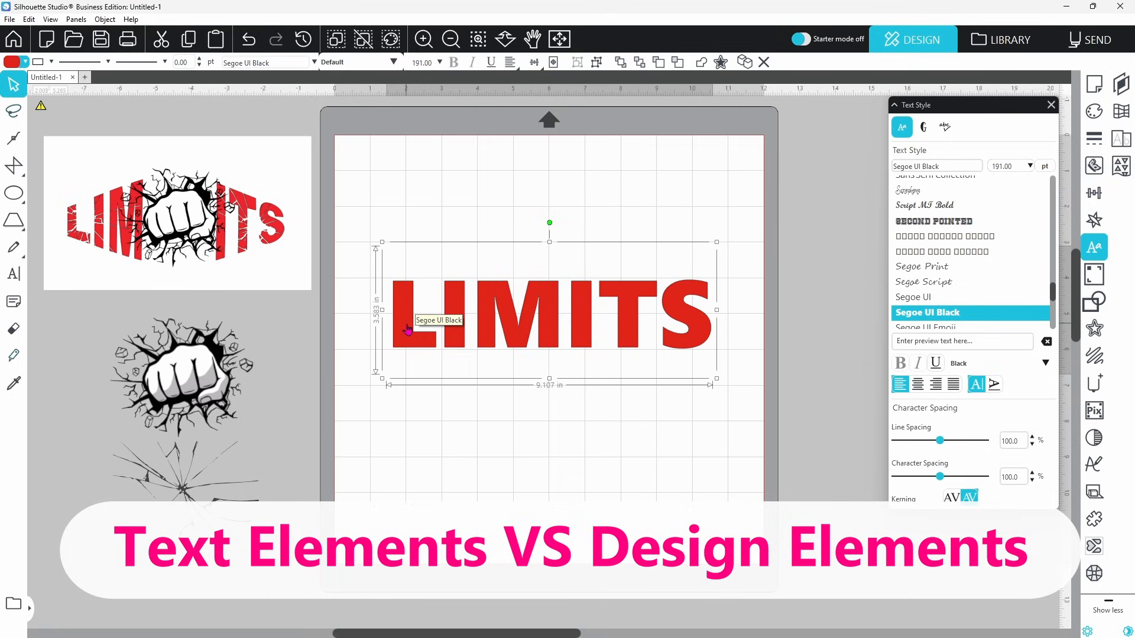
Ungroup the LIMITS text into separate letters and clear the selection
right_click(408, 328)
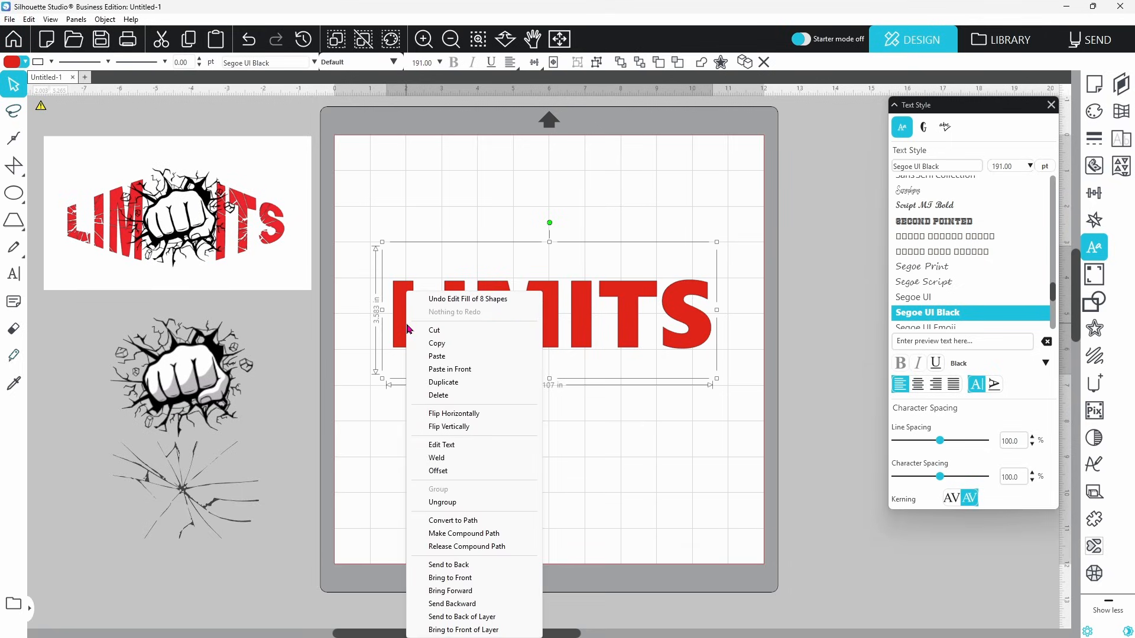
left_click(460, 503)
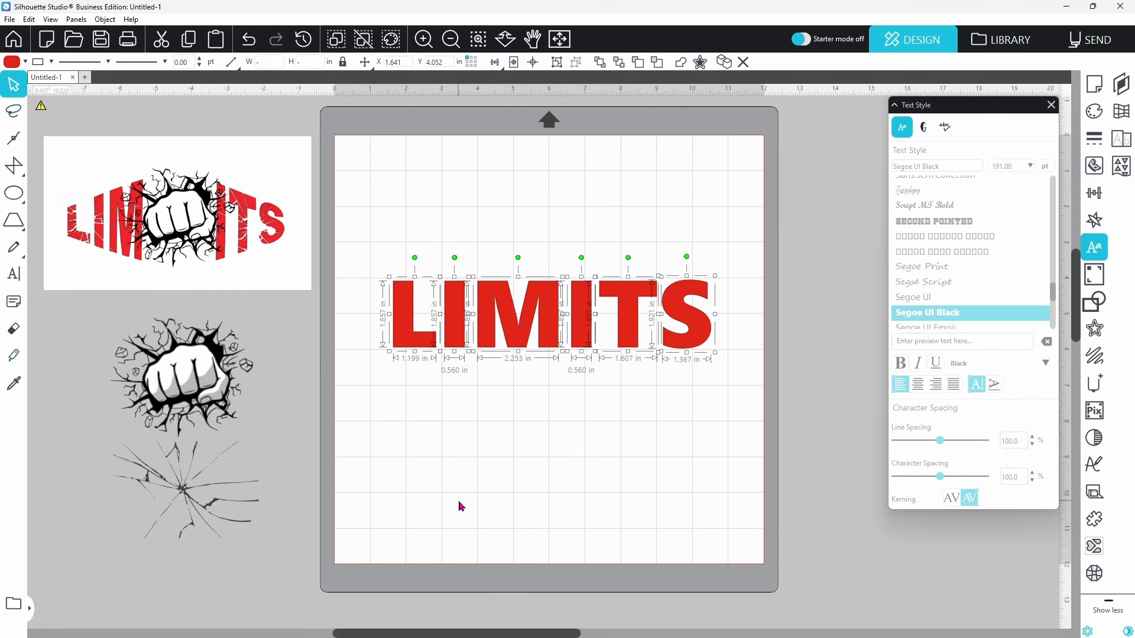
left_click(460, 506)
Group the first three letters, L, I and M, into one object
left_click(427, 322)
left_click(455, 326, "shift")
left_click(490, 330, "shift")
right_click(492, 330)
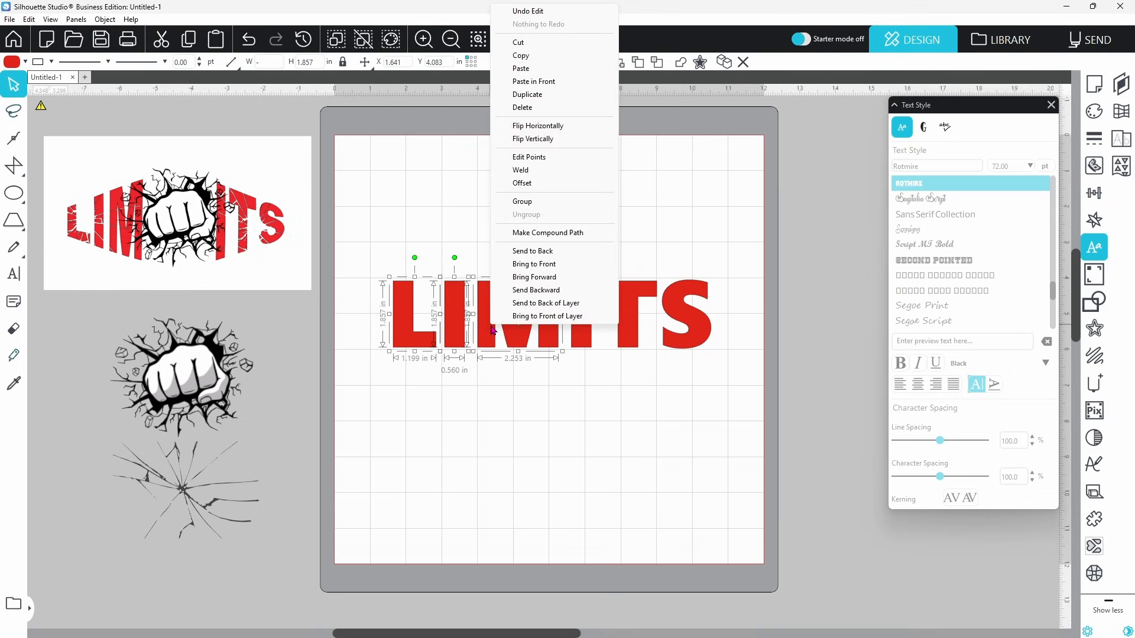
left_click(515, 202)
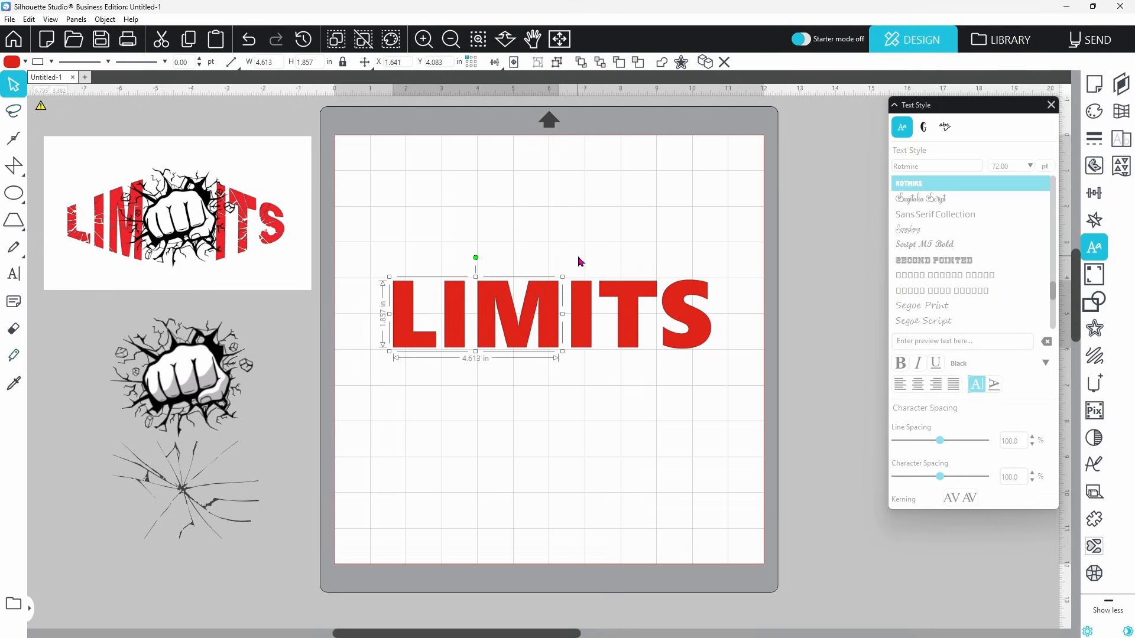
Group the last three letters, I, T and S, and move both halves of the word down near the mat's lower edge
left_click(578, 260)
left_click_drag(577, 258, 715, 354)
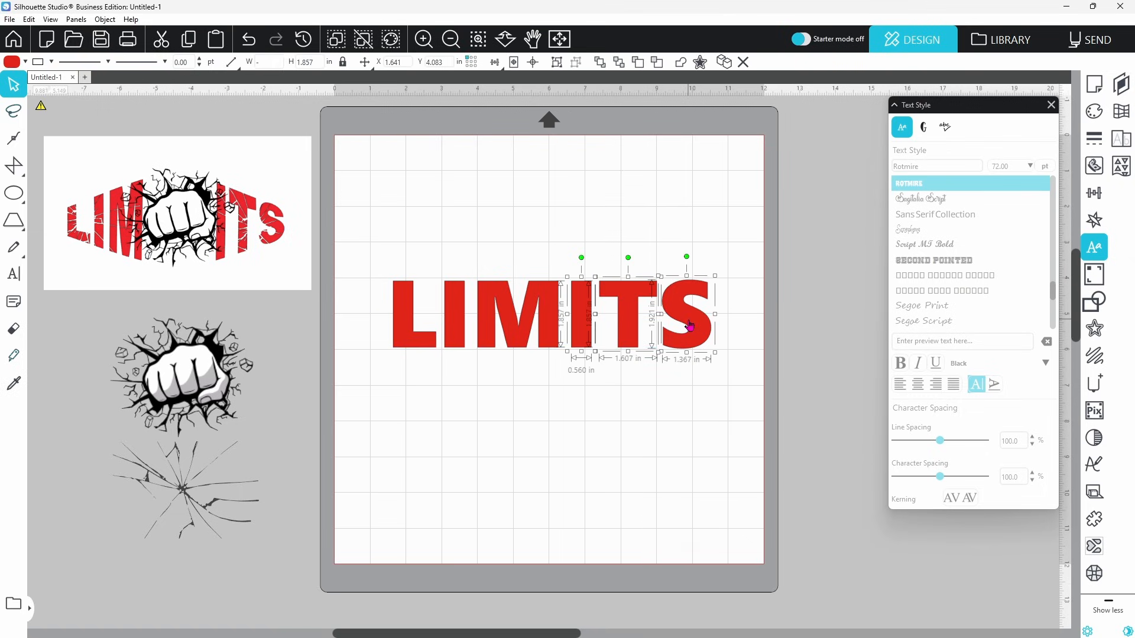
right_click(690, 324)
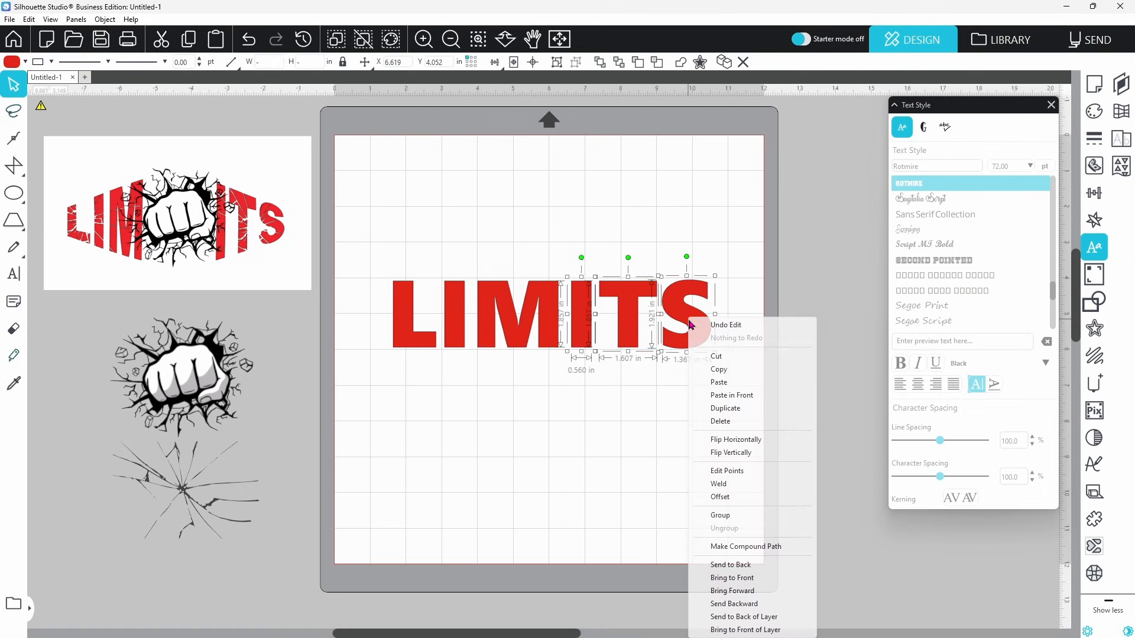
left_click(719, 518)
left_click_drag(580, 340, 588, 527)
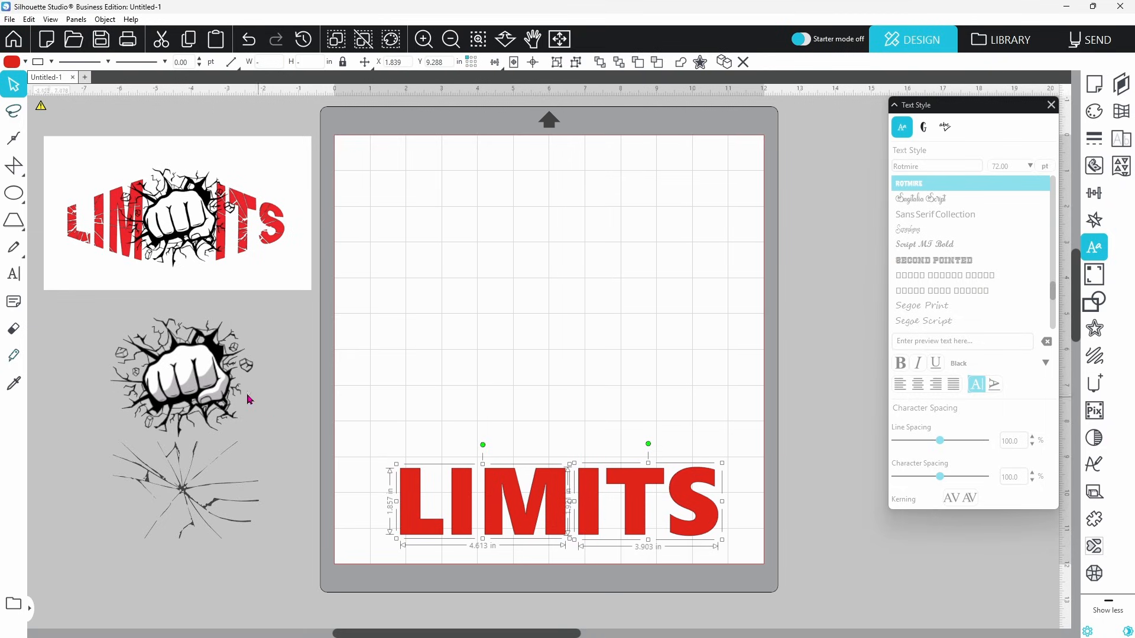
Place the fist image on the mat above the word and preview its cut lines in the Send view
mouse_move(187, 383)
left_mouse_down()
mouse_move(285, 379)
mouse_move(547, 329)
mouse_move(551, 295)
left_mouse_up()
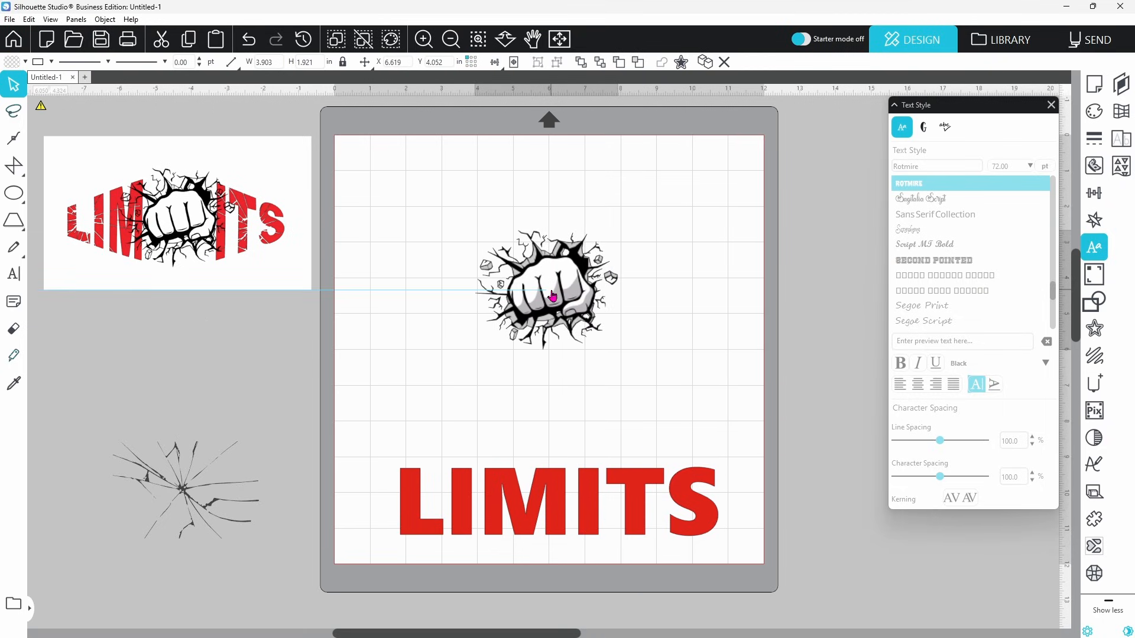
left_click(1077, 48)
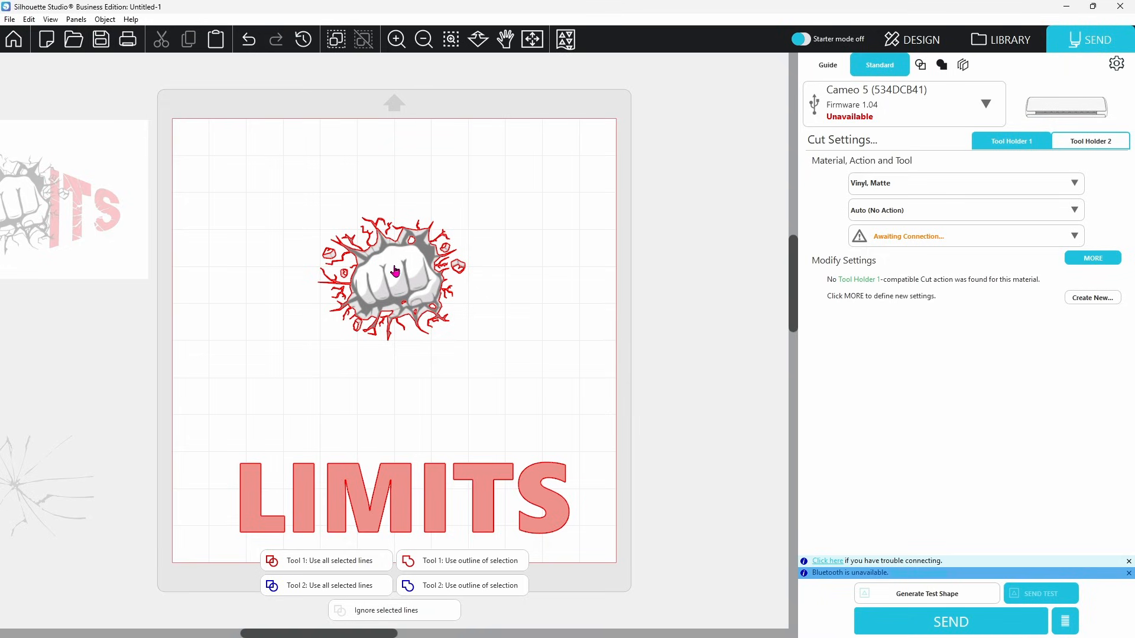
left_click(921, 42)
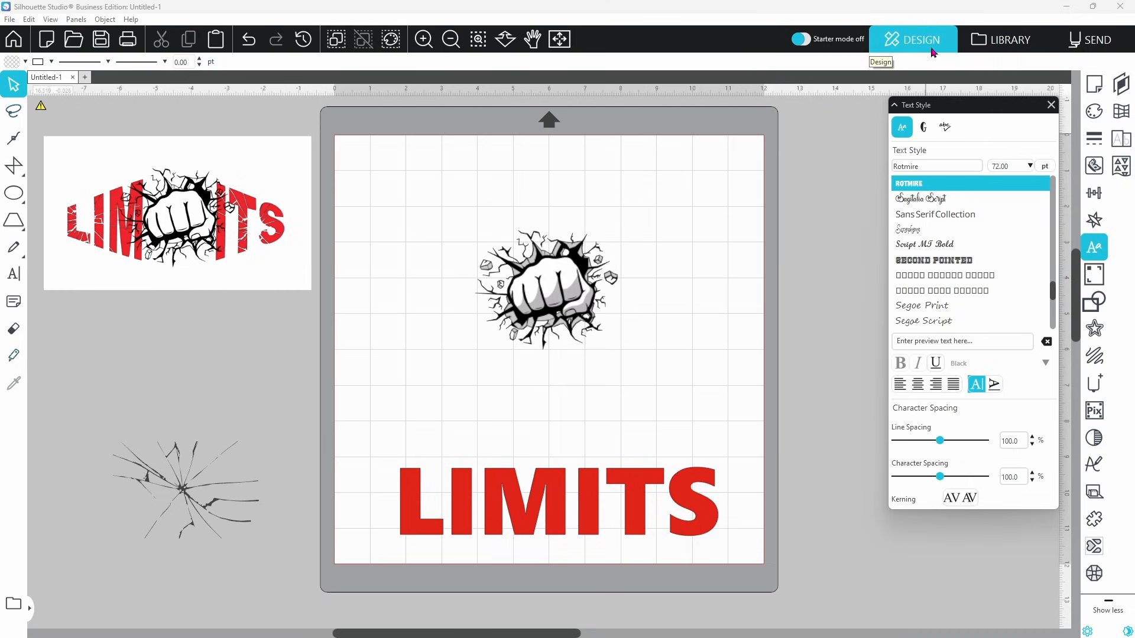
Trace the fist image on the mat and move the original picture off the mat above the crack image
left_click(1093, 166)
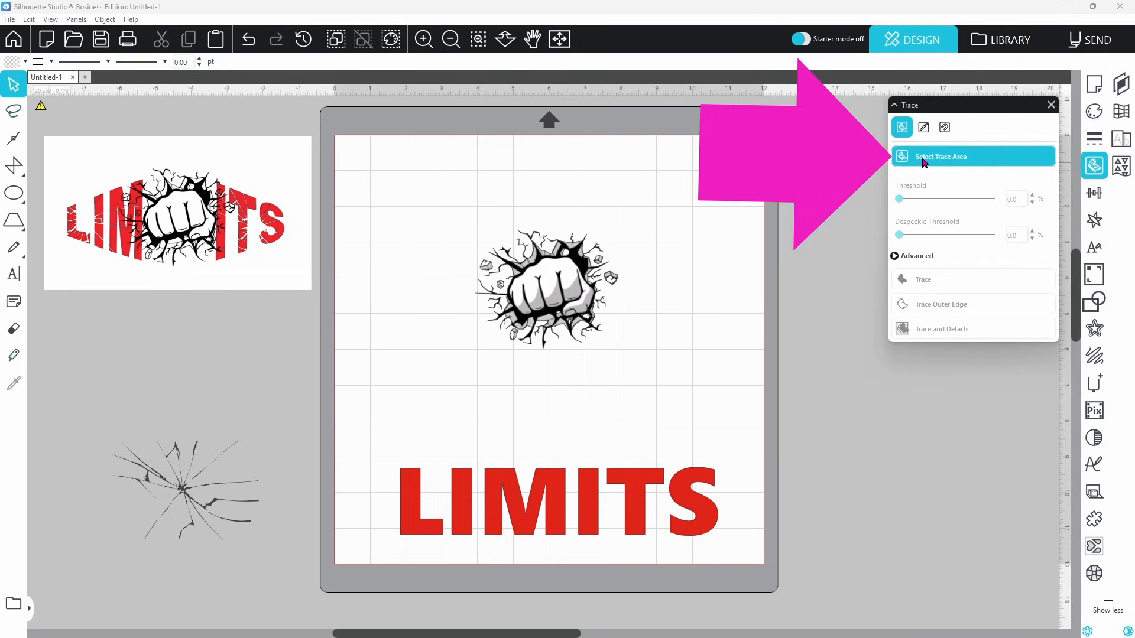
left_click(940, 161)
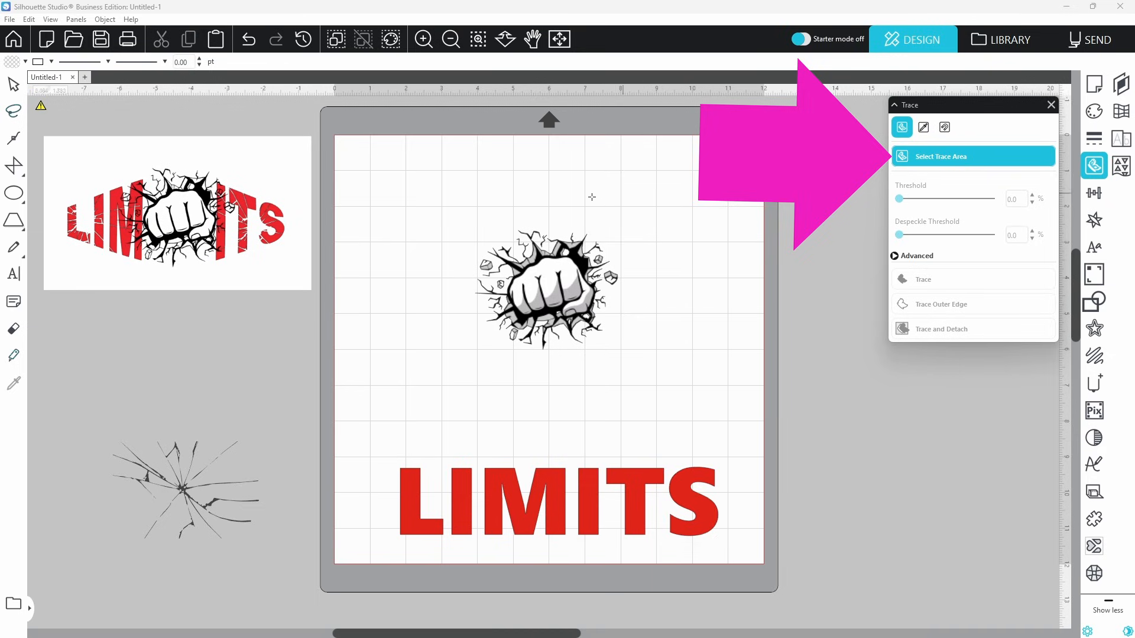
mouse_move(445, 202)
left_mouse_down()
mouse_move(611, 235)
mouse_move(648, 367)
left_mouse_up()
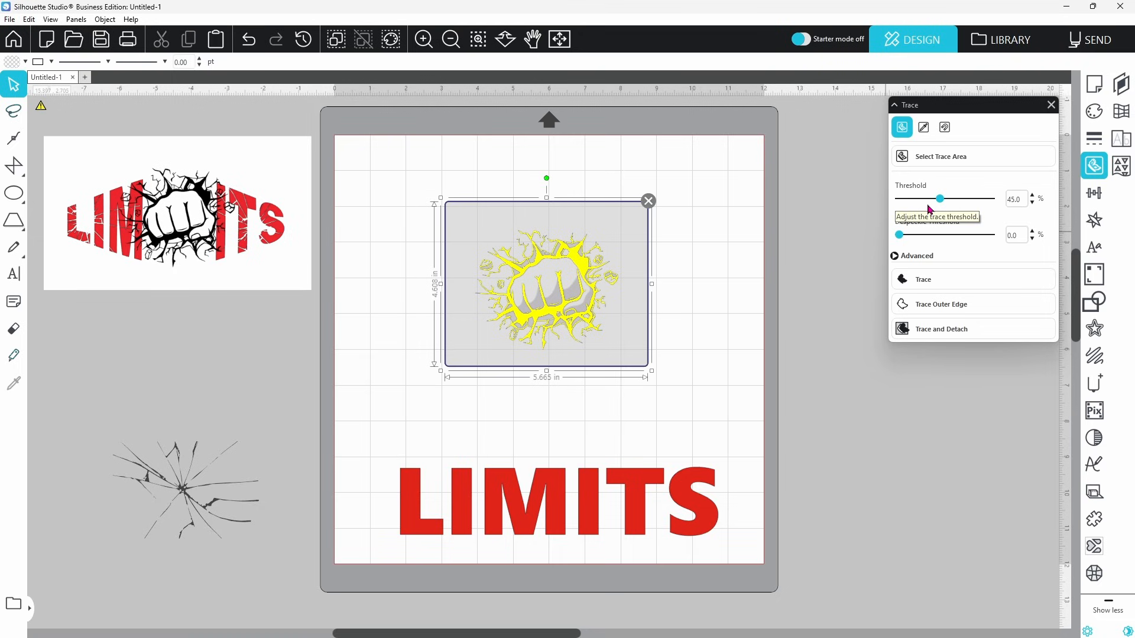
left_click(932, 284)
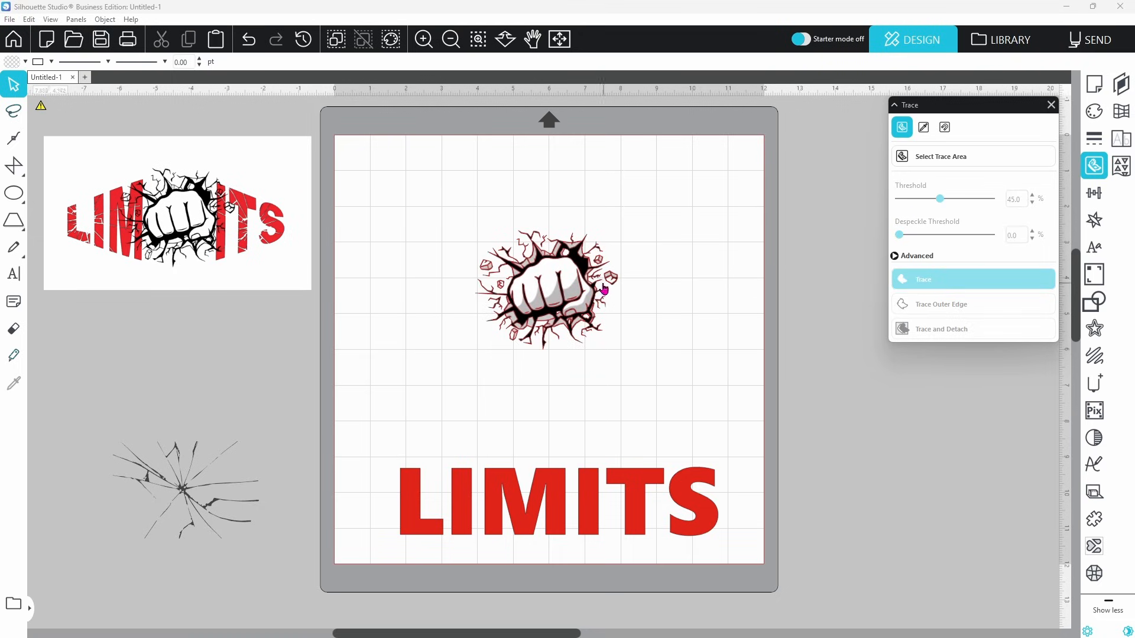
mouse_move(581, 272)
left_mouse_down()
mouse_move(536, 274)
mouse_move(436, 362)
mouse_move(235, 392)
mouse_move(214, 348)
left_mouse_up()
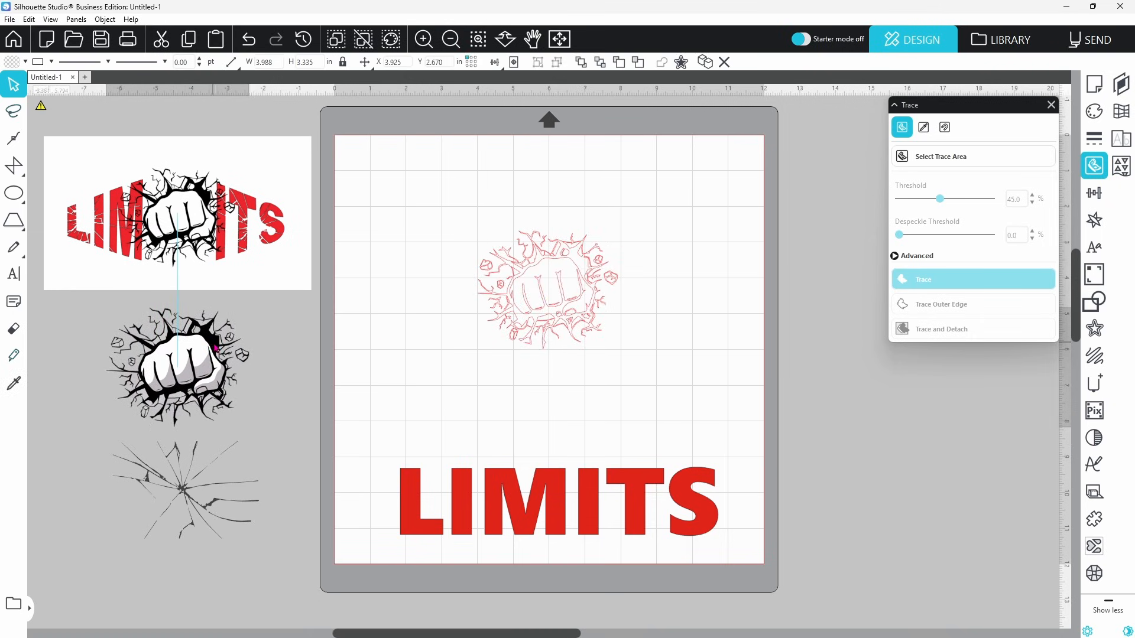
Set the traced fist's fill and line colour to black and preview its cut lines in the Send view
left_click(562, 297)
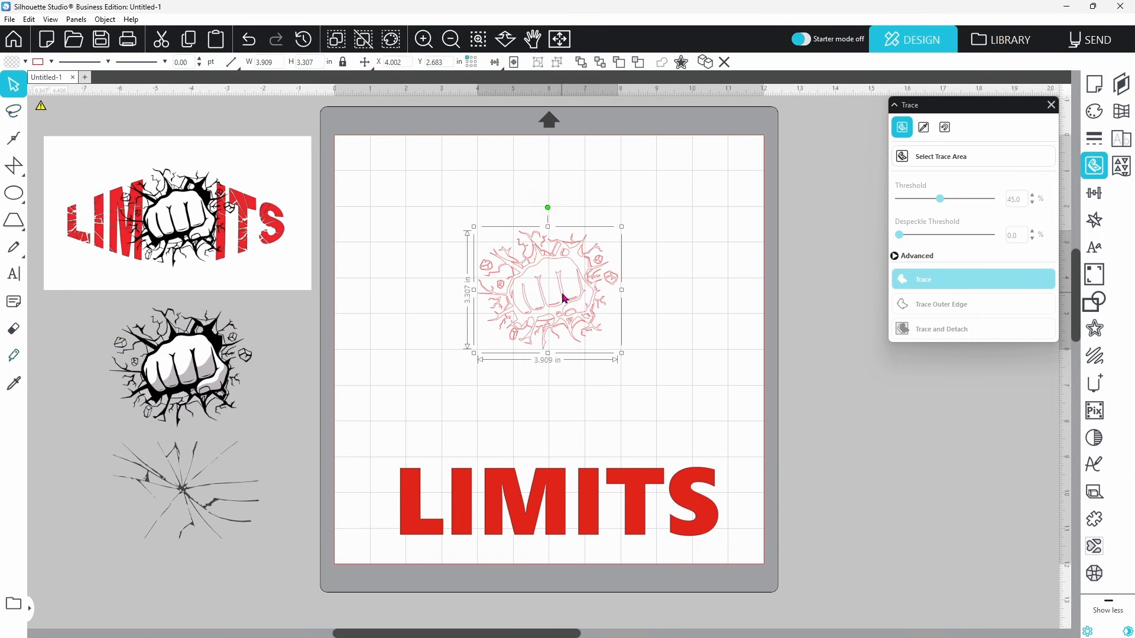
left_click(25, 61)
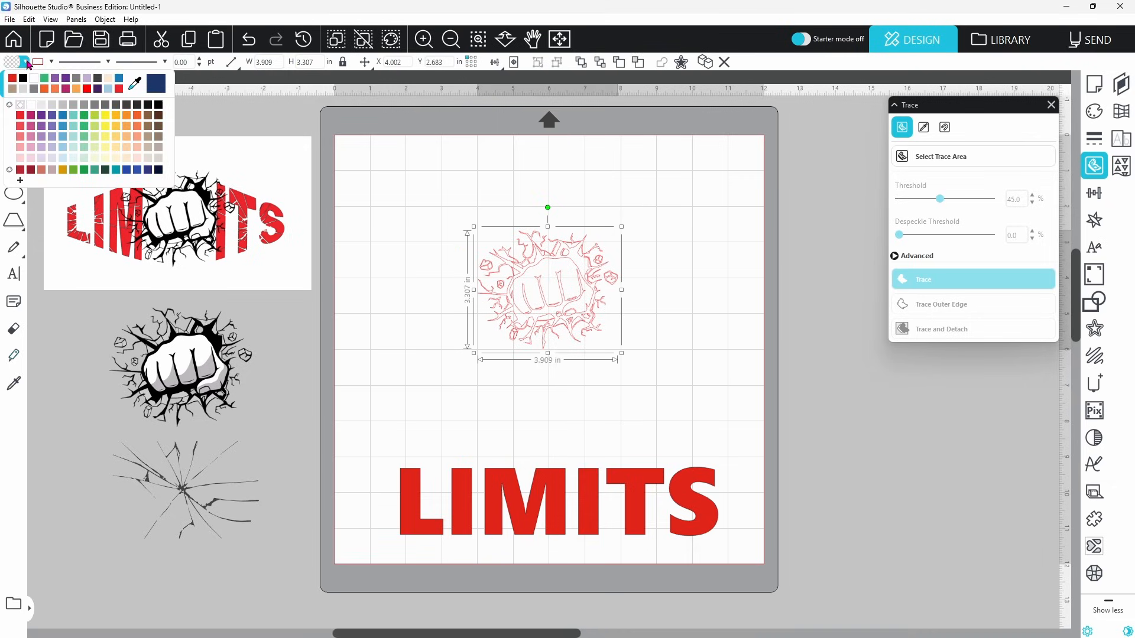
left_click(23, 83)
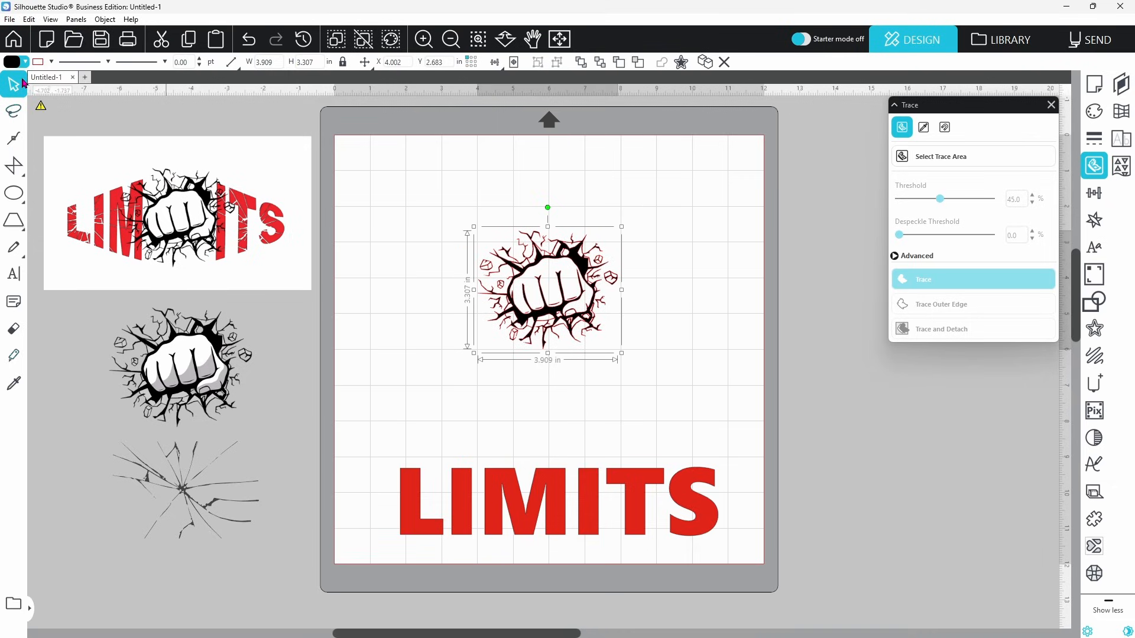
left_click(51, 61)
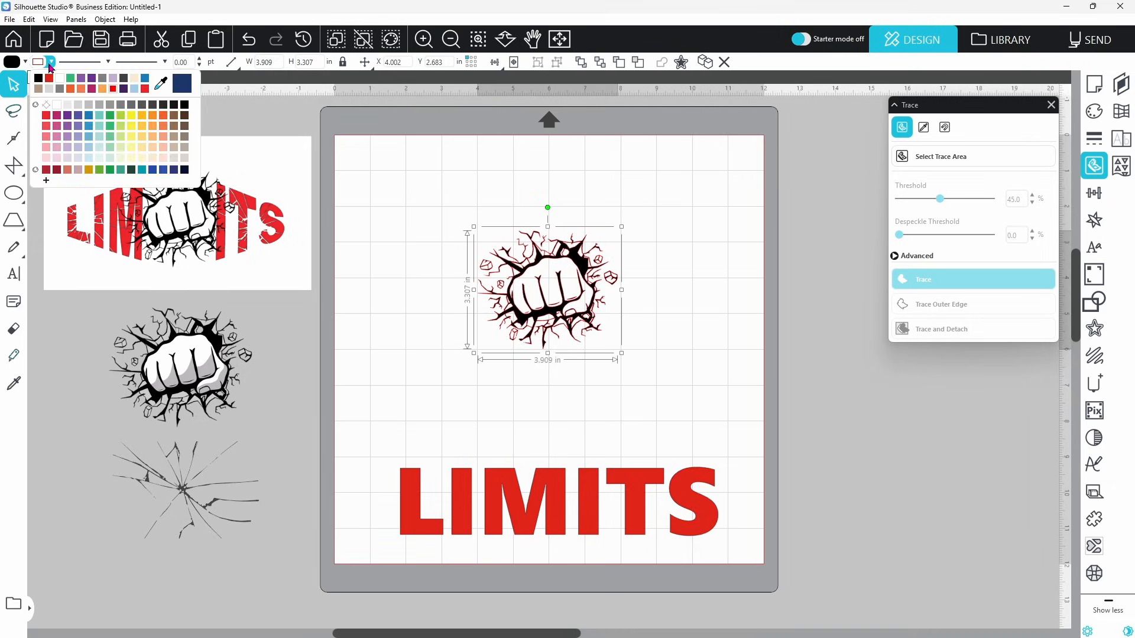
left_click(38, 81)
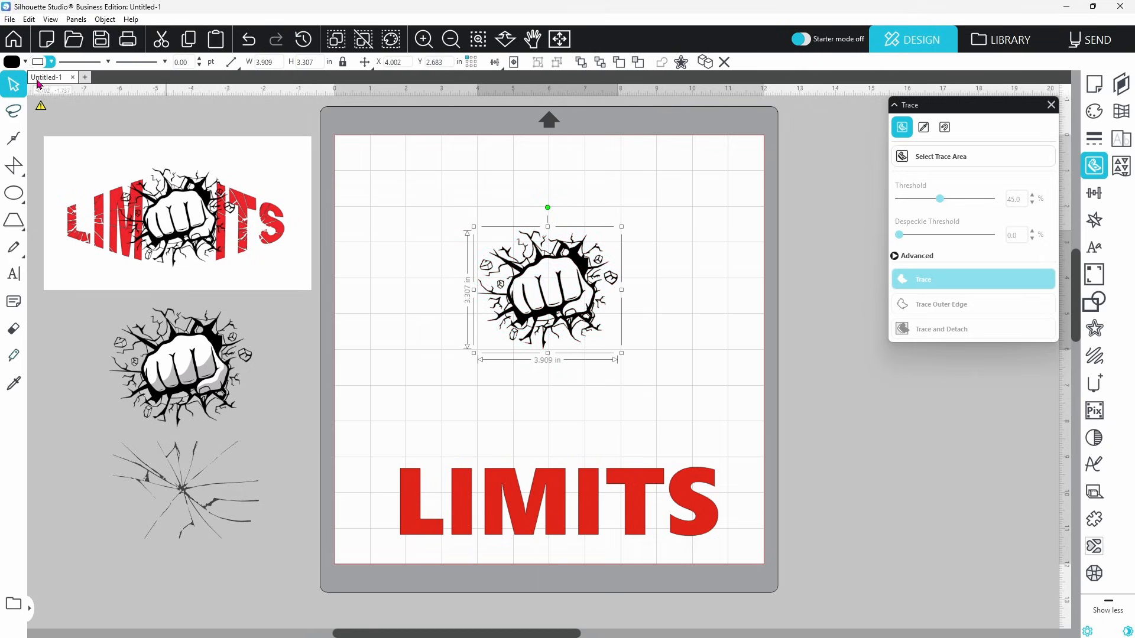
left_click(1080, 46)
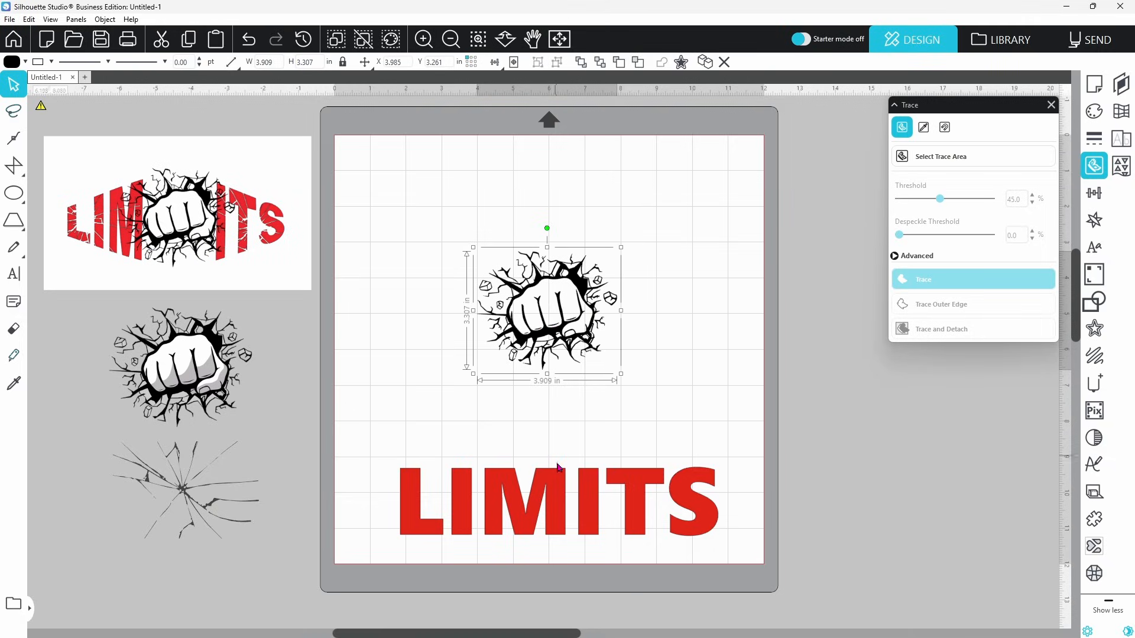
Position LIM on the left side of the traced fist and ITS on its right side, overlapping the cracks
left_click_drag(556, 488, 496, 299)
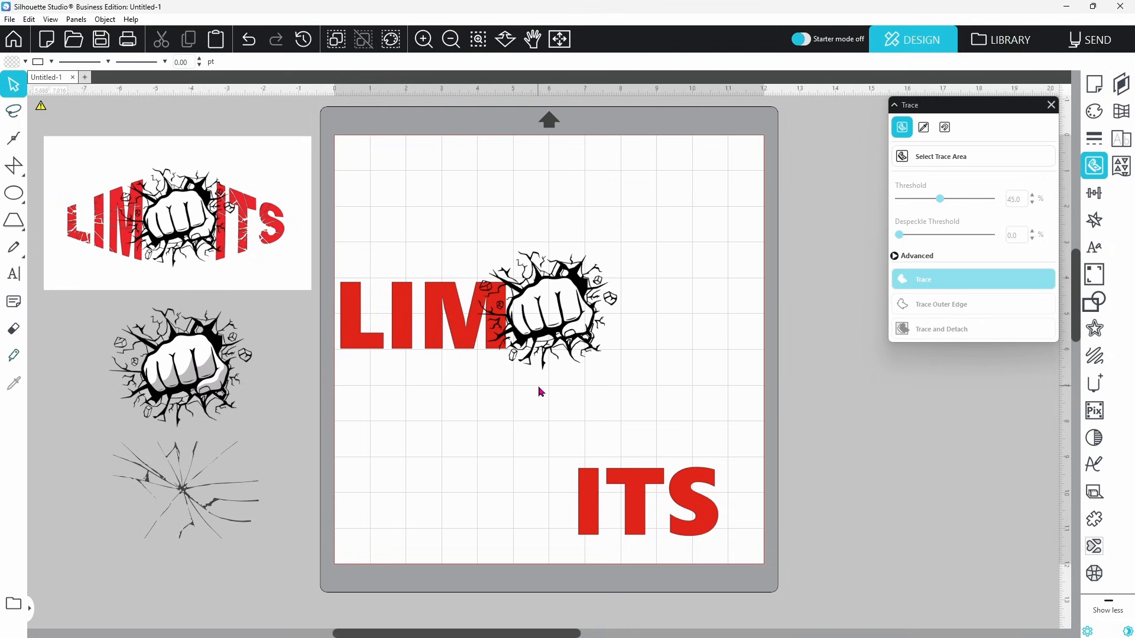
left_click_drag(590, 496, 608, 309)
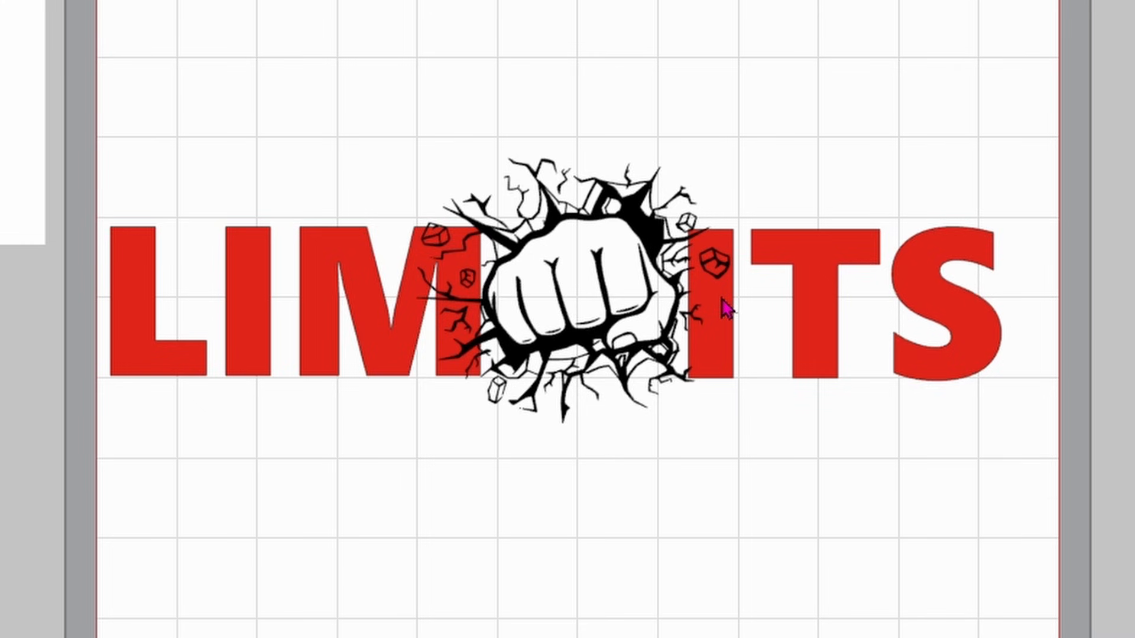
Nudge ITS level with LIM and lower the traced fist slightly so it sits vertically centred between the two halves
left_click_drag(722, 297, 719, 299)
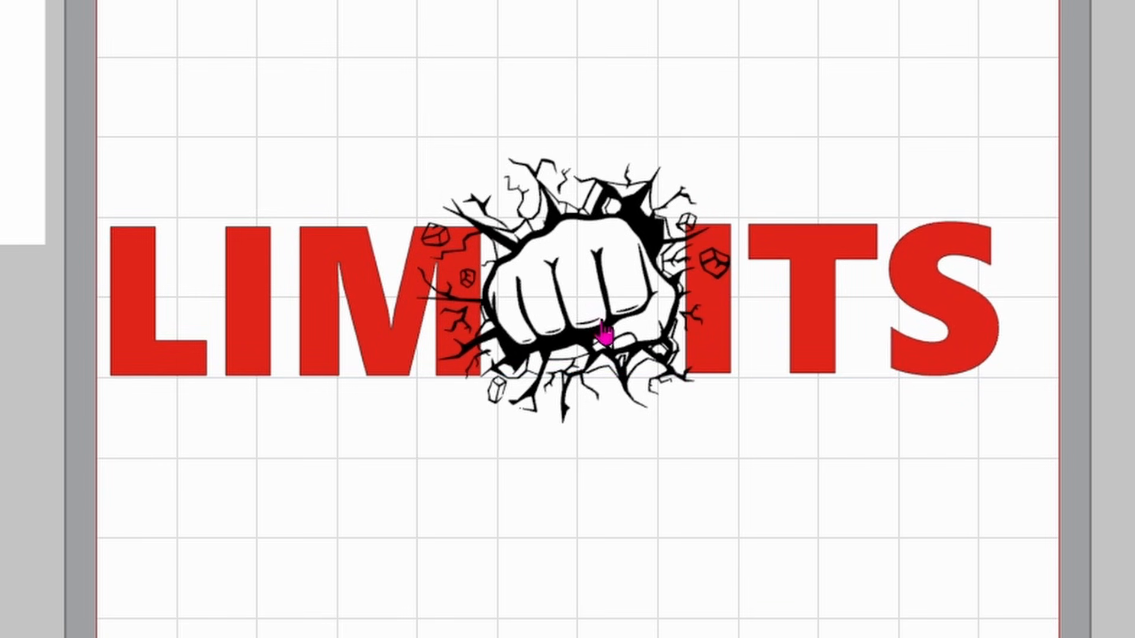
left_click_drag(597, 338, 600, 351)
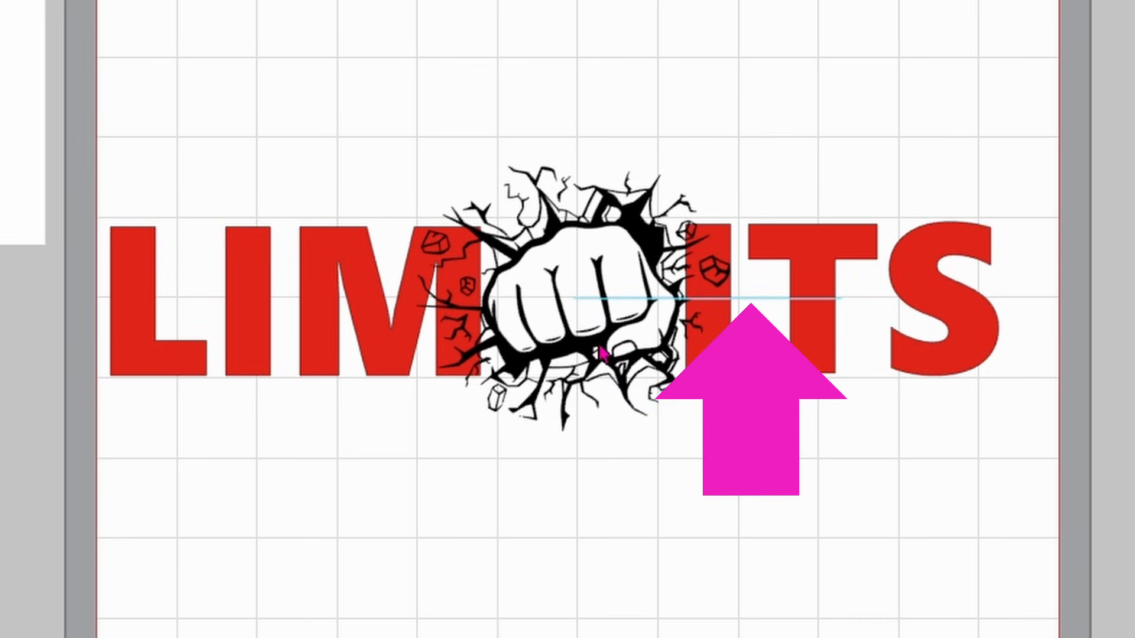
left_click_drag(599, 345, 599, 347)
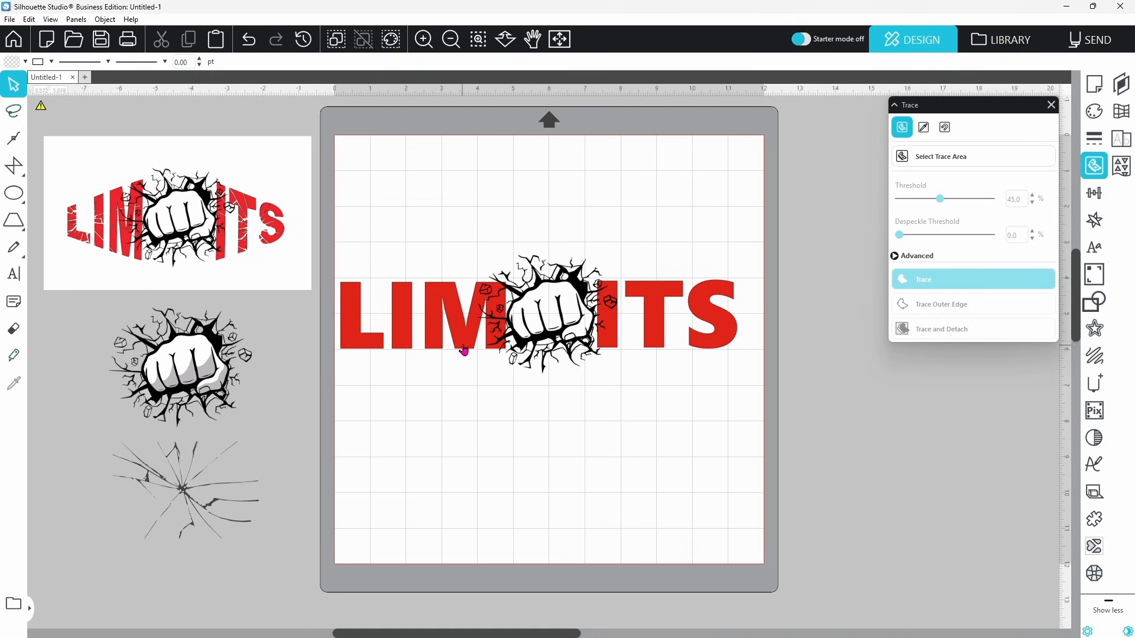
Group the LIM and ITS lettering into one object
left_click(464, 347)
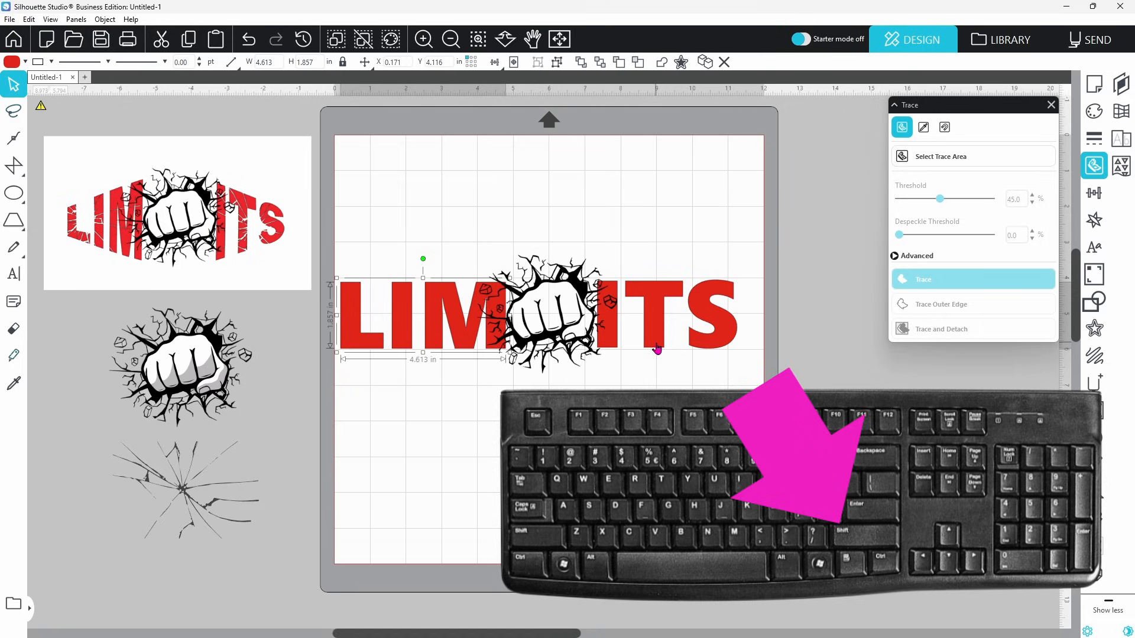
left_click(658, 348, "shift")
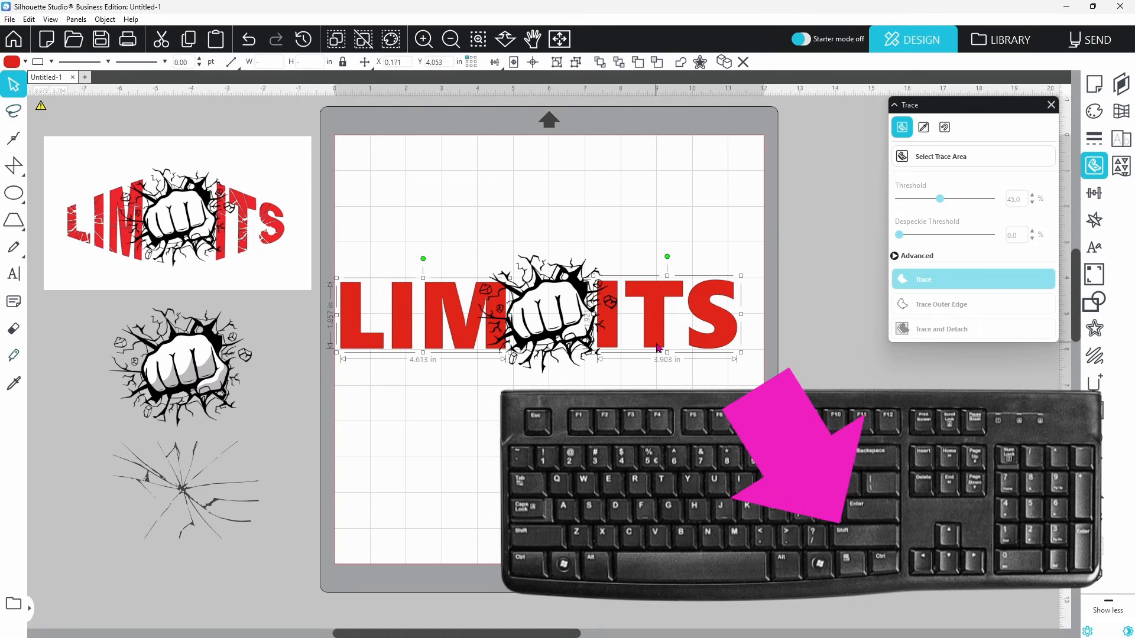
right_click(658, 348)
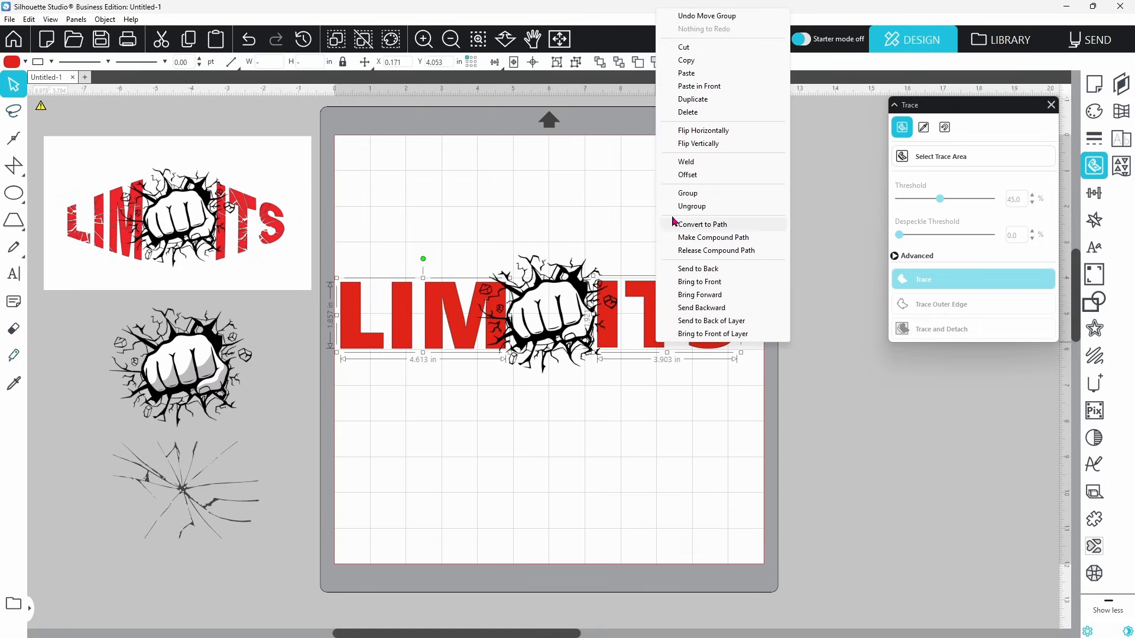
left_click(687, 193)
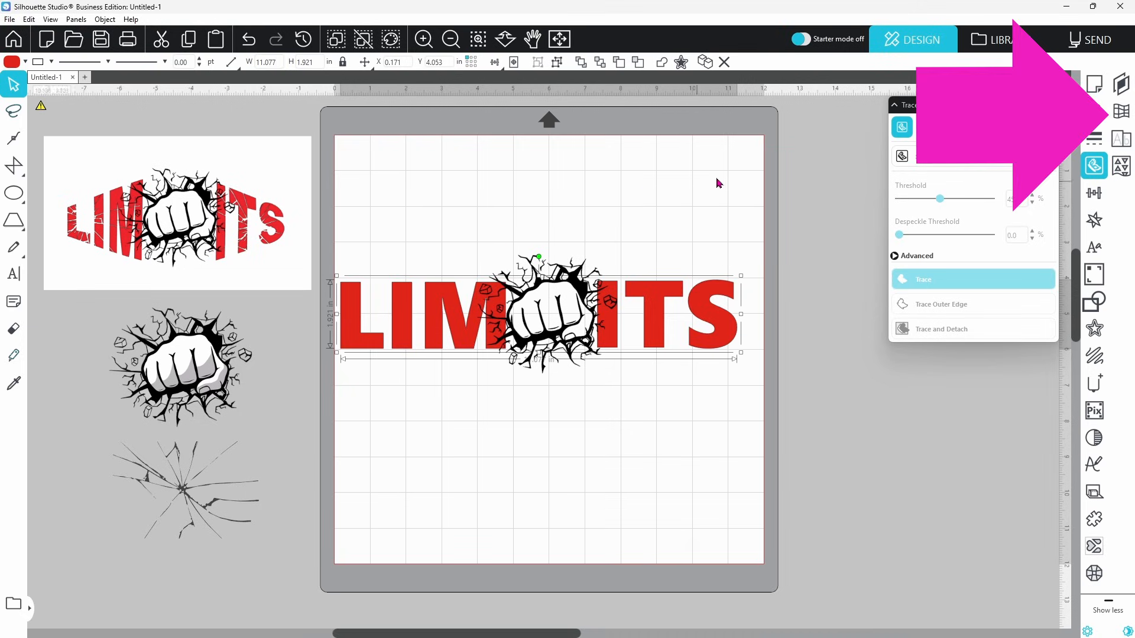
Apply a warp to the grouped lettering and divide its grid into 2 columns
left_click(1121, 111)
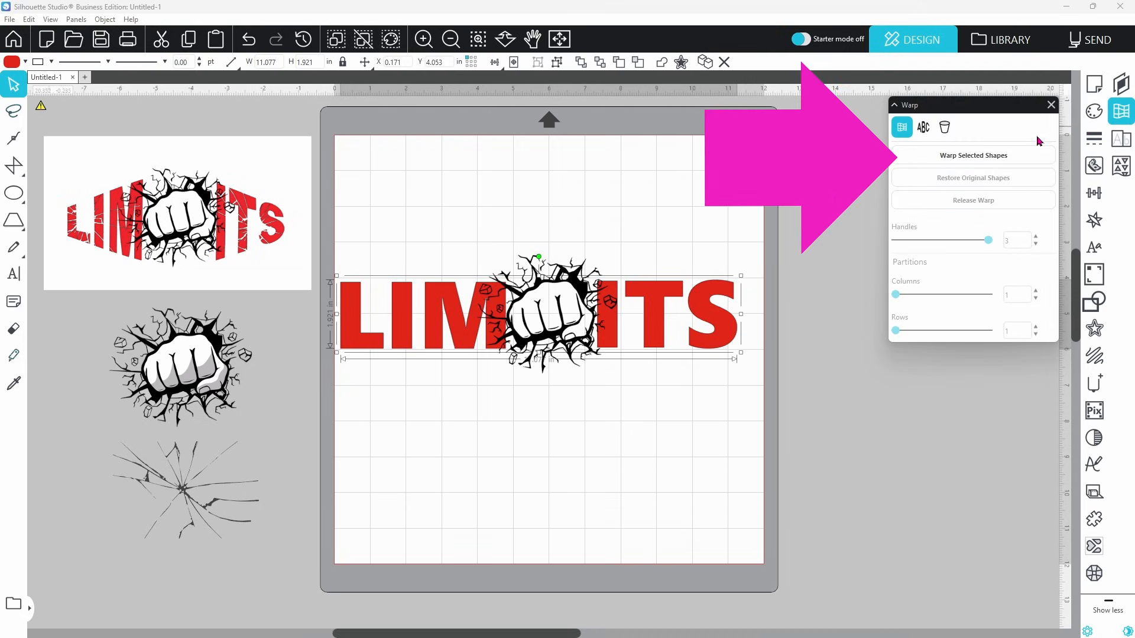
left_click(978, 155)
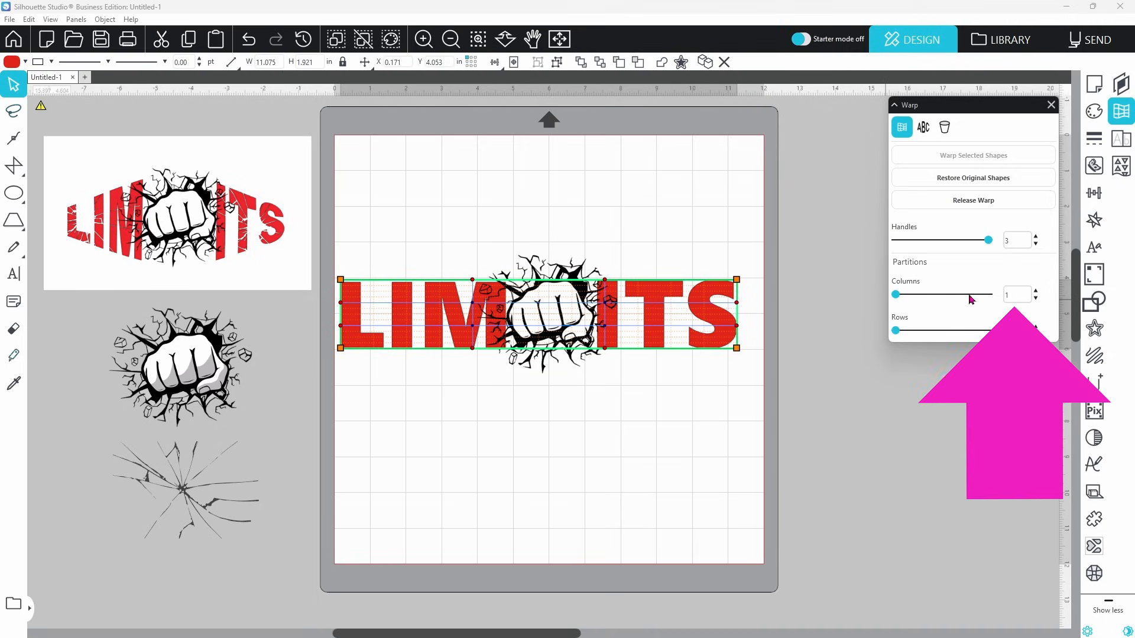
left_click(1035, 292)
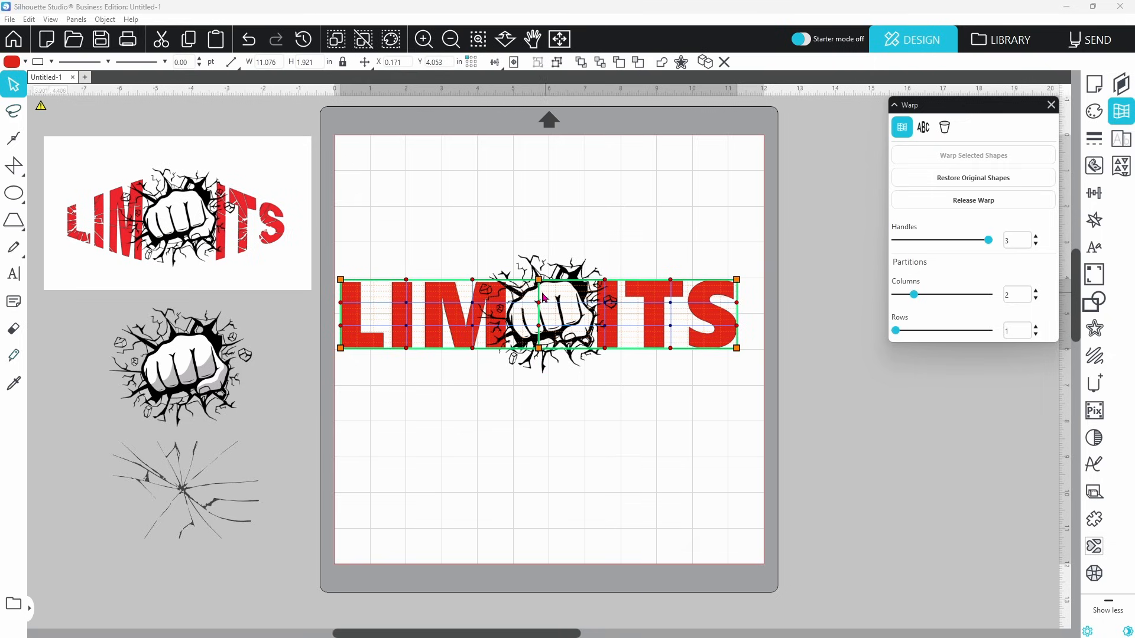
Stretch the warp's centre points outward above and below the fist and pull its four corner points slightly inward
left_click_drag(542, 284, 541, 255)
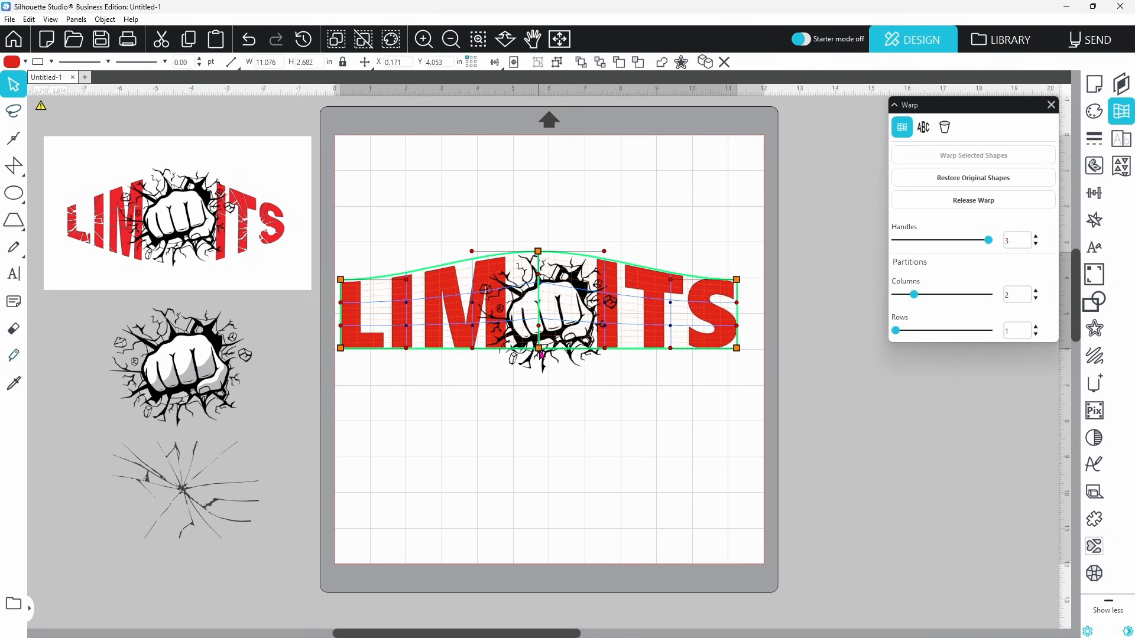
left_click_drag(540, 353, 538, 378)
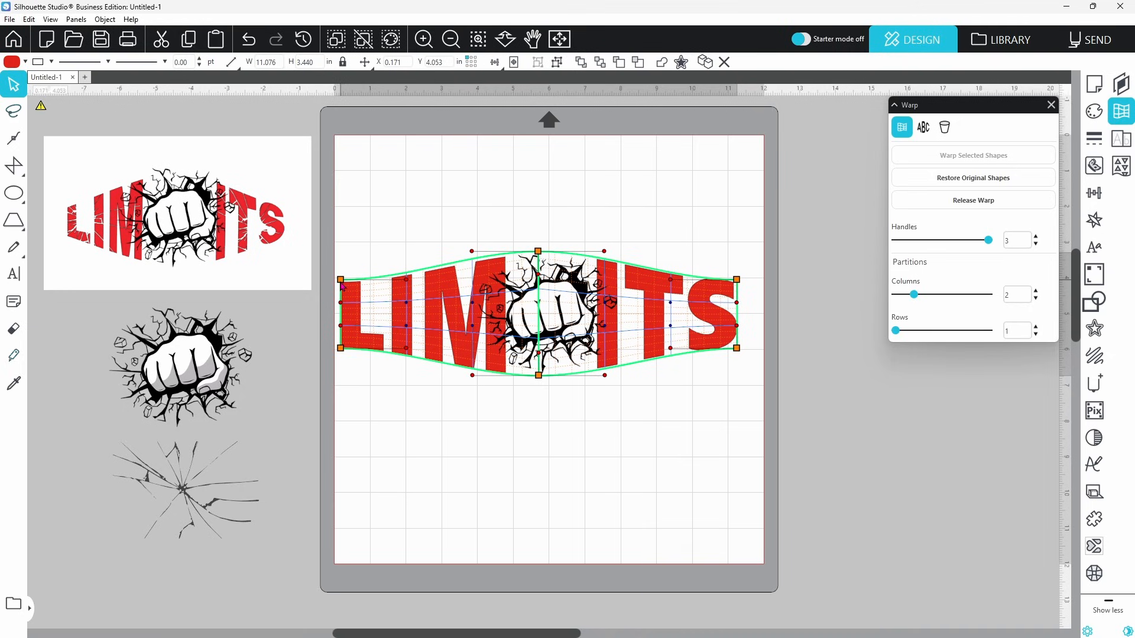
left_click_drag(345, 286, 343, 297)
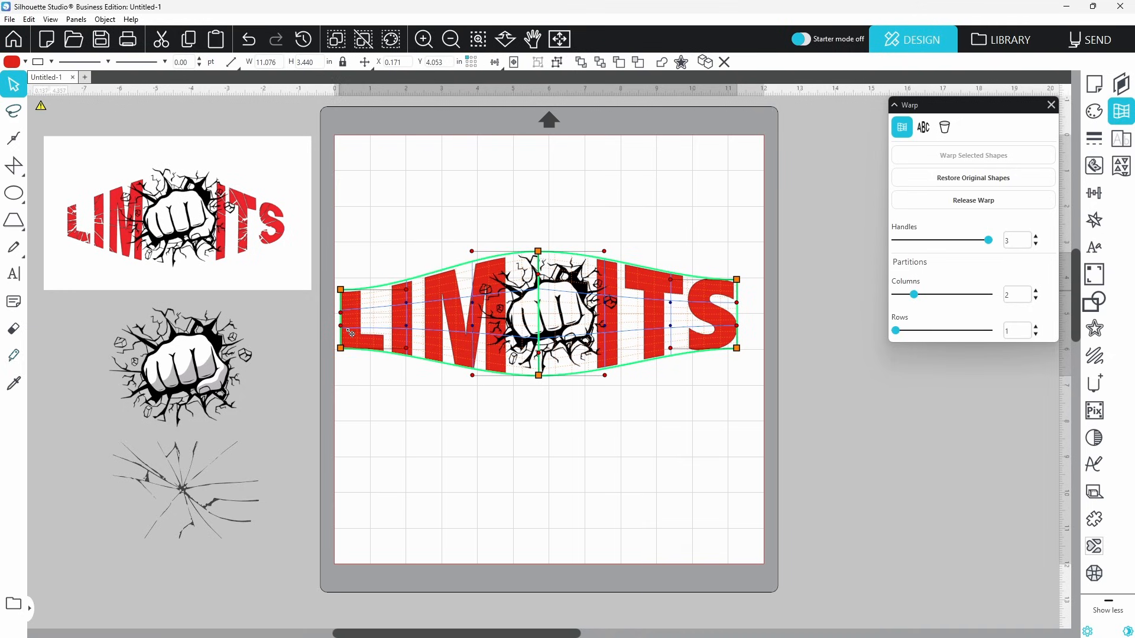
left_click_drag(342, 352, 341, 345)
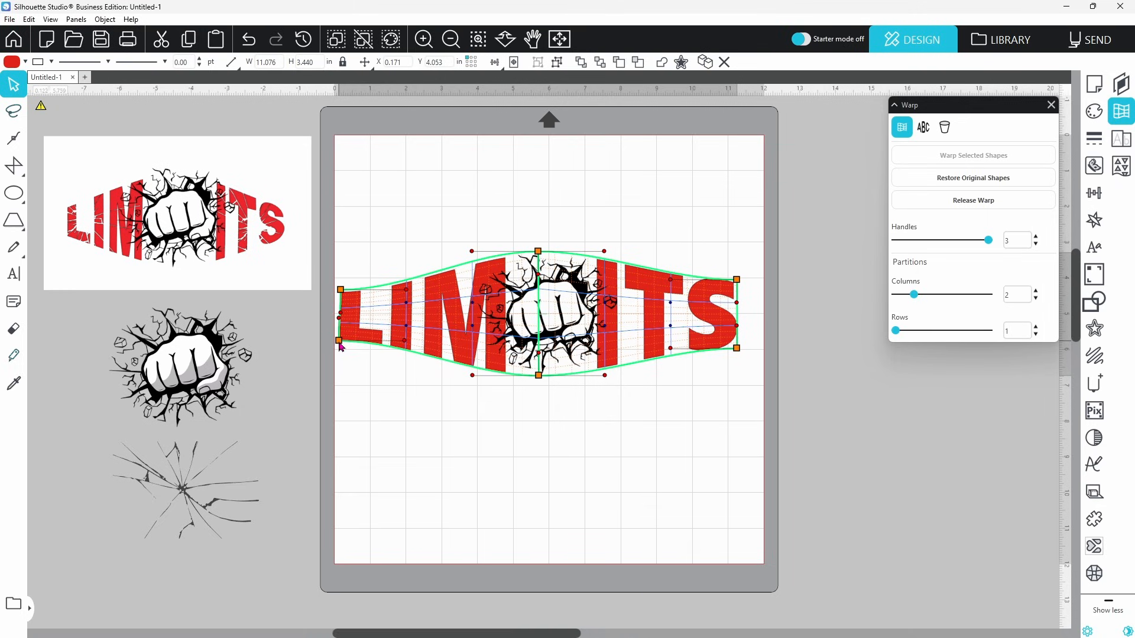
left_click_drag(743, 284, 743, 292)
left_click_drag(740, 353, 736, 343)
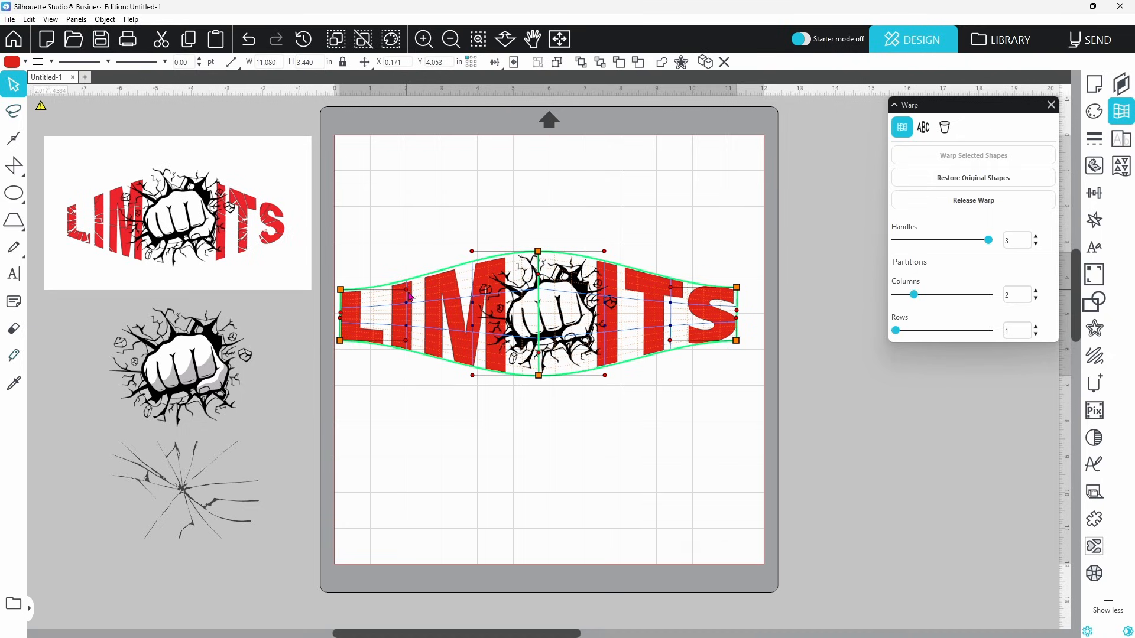
Adjust the warp's curve handles along the upper and lower edges so both taper in straight lines from centre to ends
left_click_drag(409, 296, 408, 279)
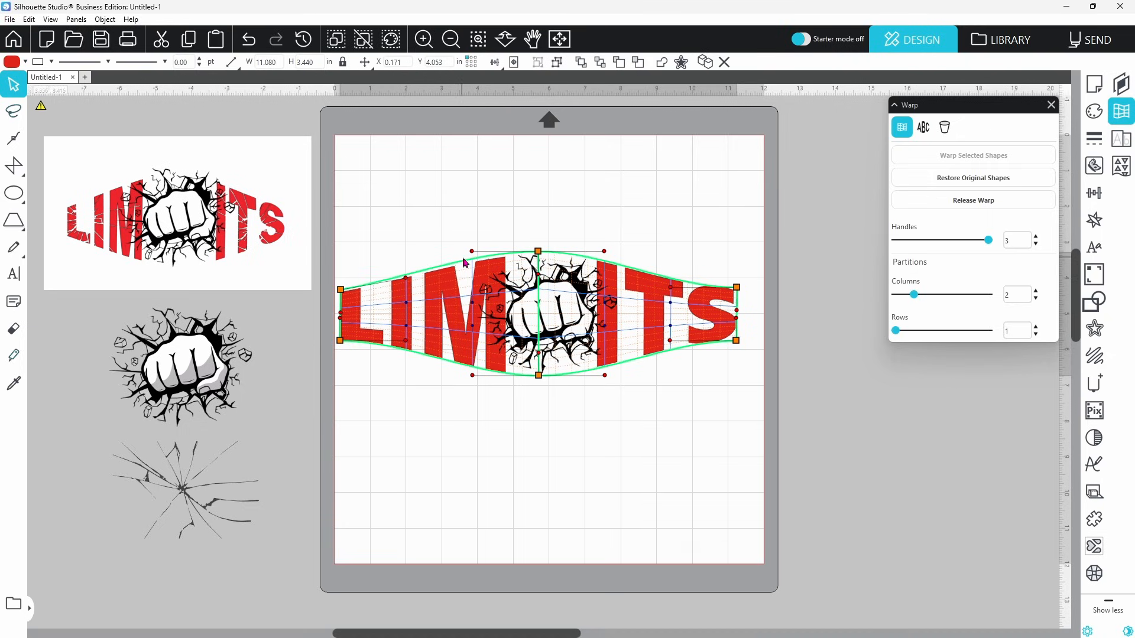
left_click_drag(472, 252, 476, 268)
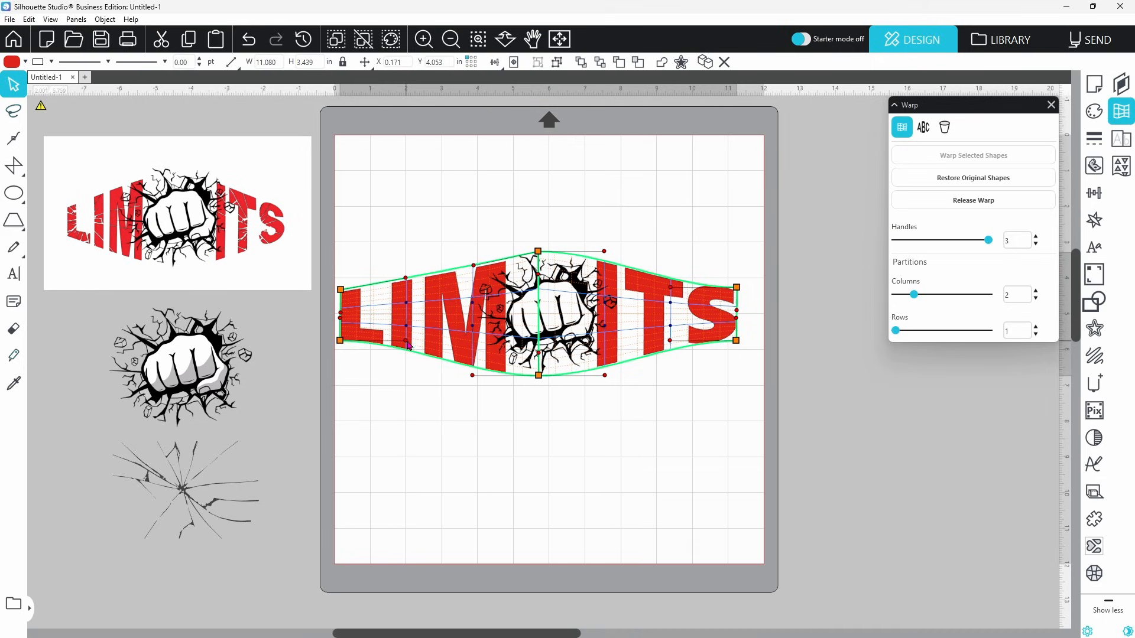
left_click_drag(406, 340, 406, 351)
left_click_drag(472, 375, 472, 363)
left_click_drag(604, 376, 602, 361)
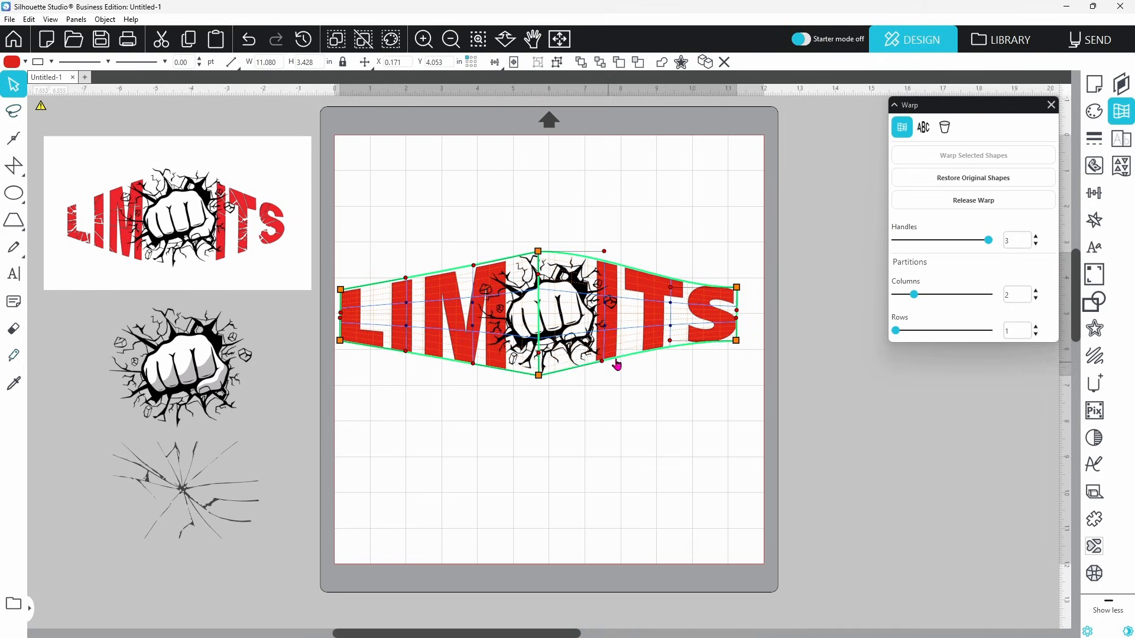
left_click_drag(670, 340, 671, 350)
left_click_drag(604, 250, 604, 265)
left_click_drag(669, 287, 669, 279)
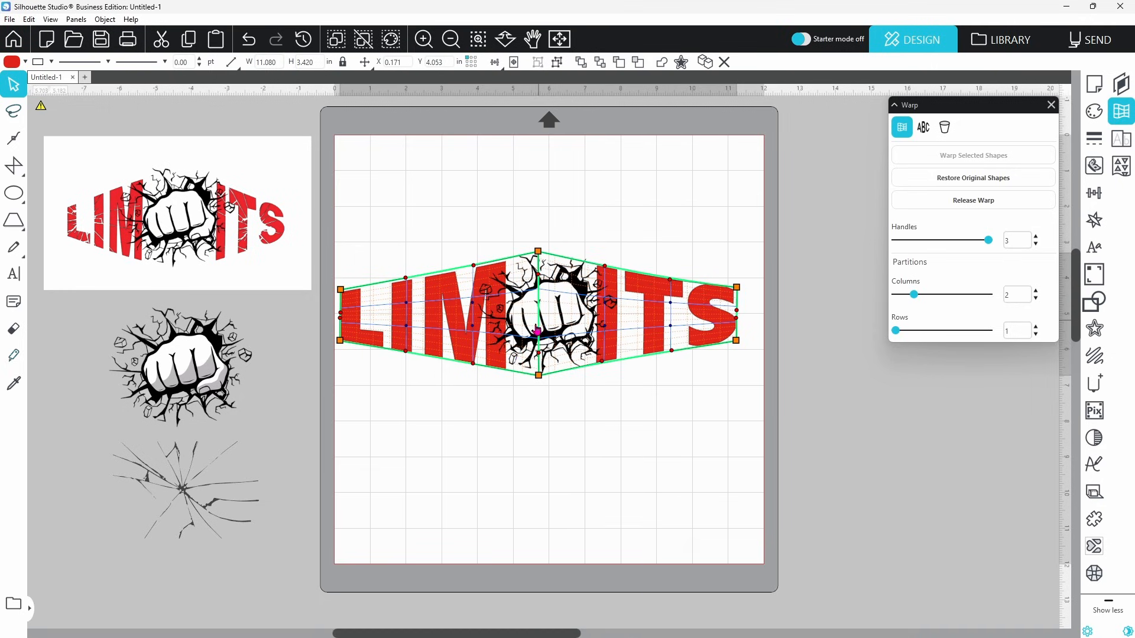
Release the warp on the tapered LIMITS lettering and deselect the letters
left_click(595, 408)
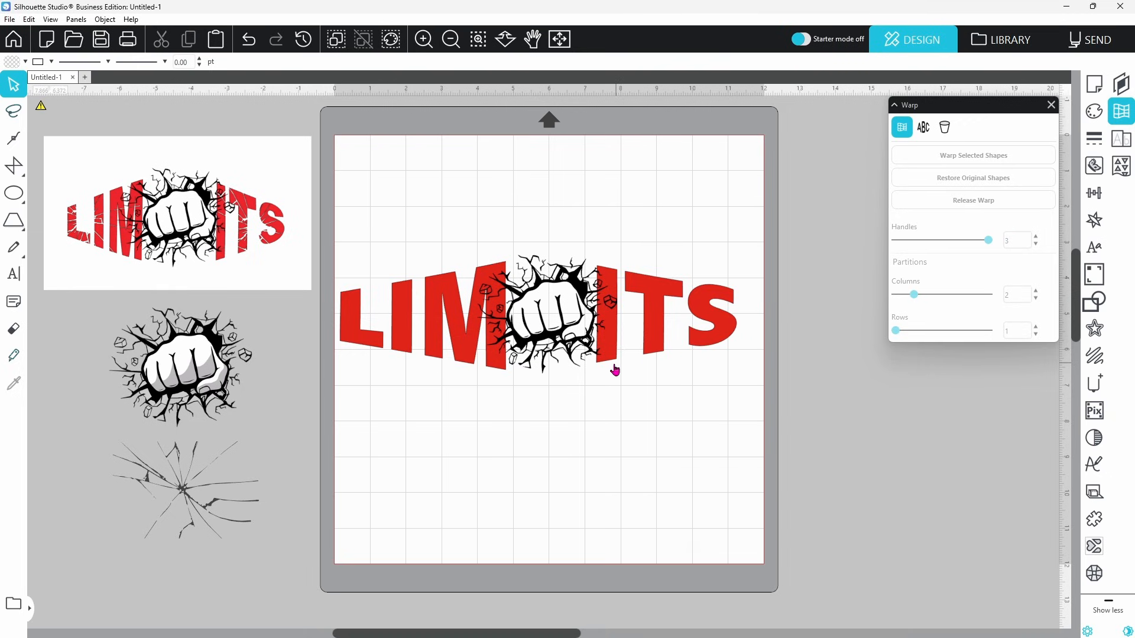
left_click(657, 350)
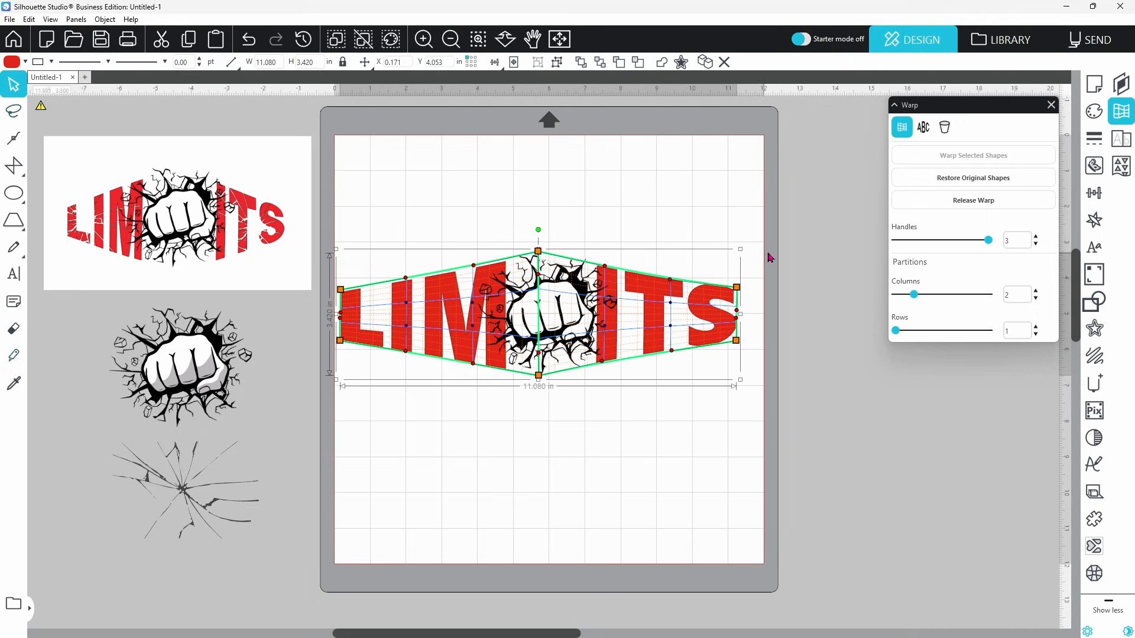
left_click(951, 200)
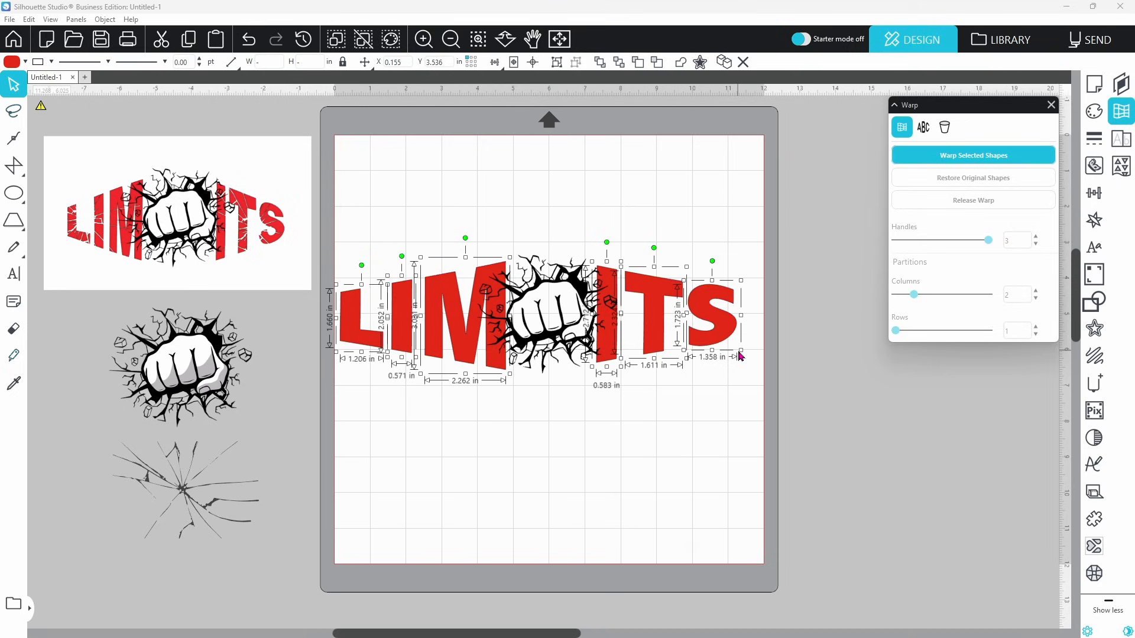
left_click(728, 391)
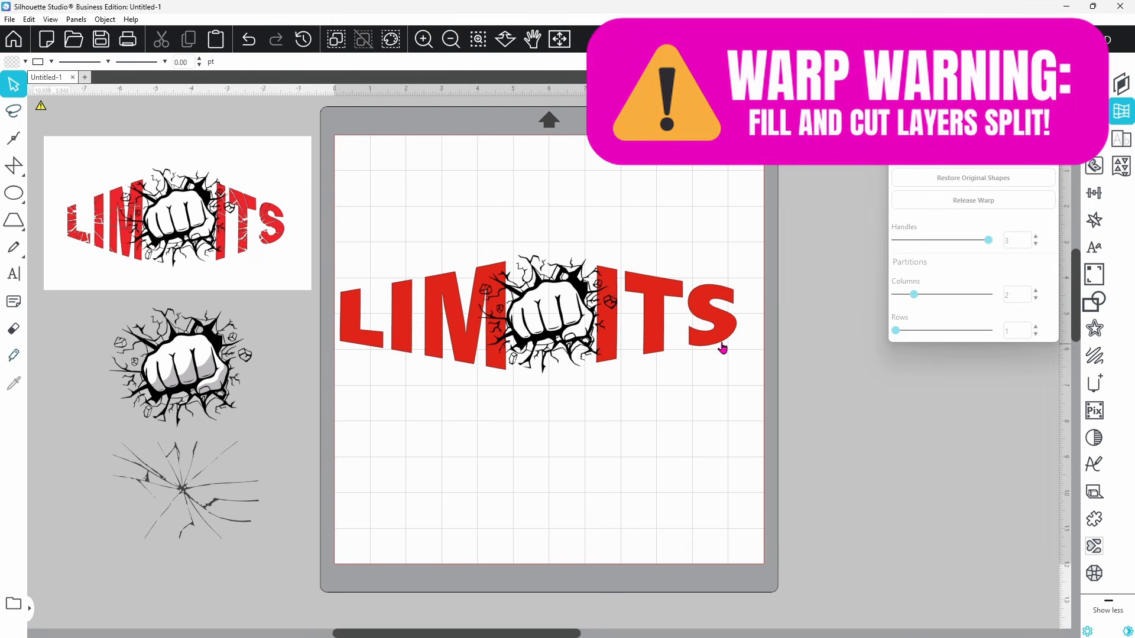
Move the red fill shapes of all six LIMITS letters off their outlines into a pile on the empty mat below
left_click_drag(722, 332, 725, 377)
left_click(724, 380)
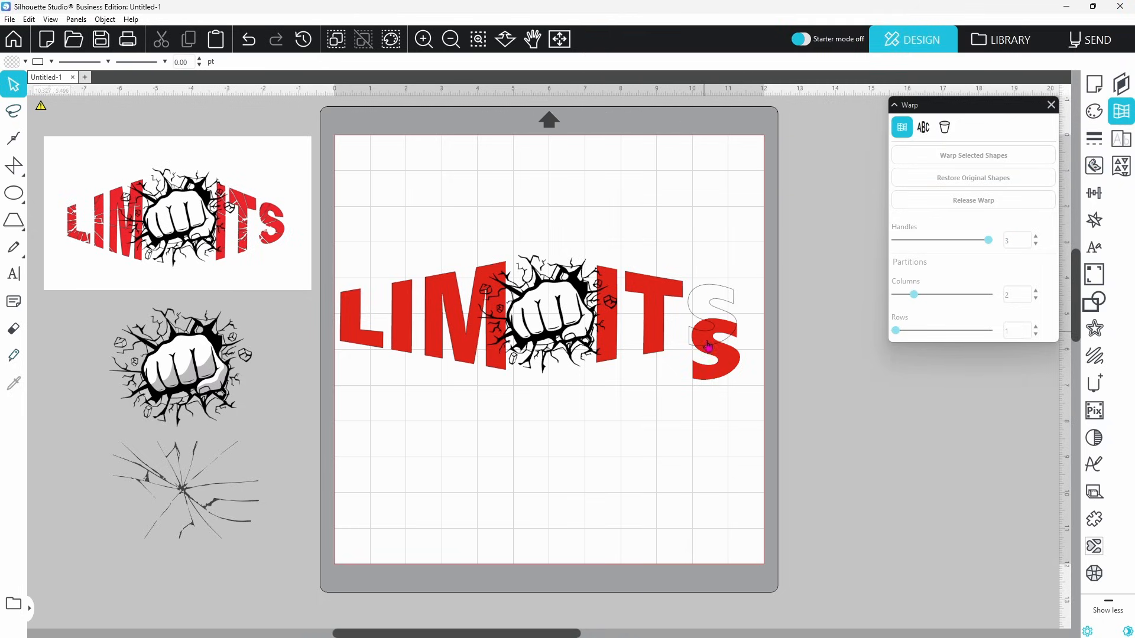
left_click_drag(716, 373, 676, 451)
left_click_drag(657, 351, 677, 468)
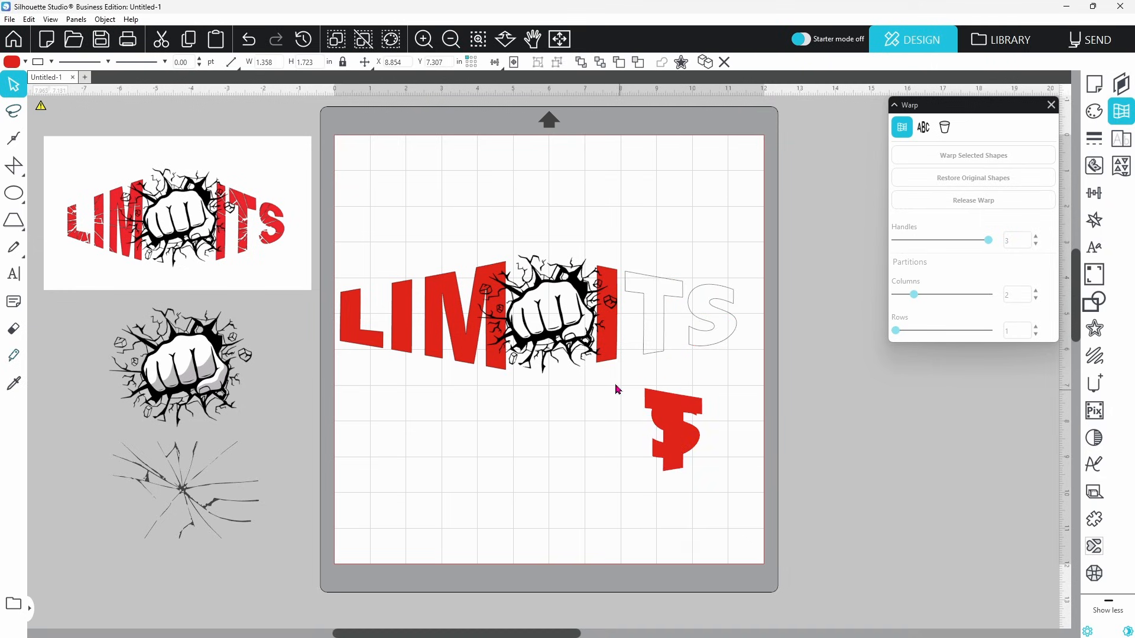
left_click_drag(608, 353, 677, 476)
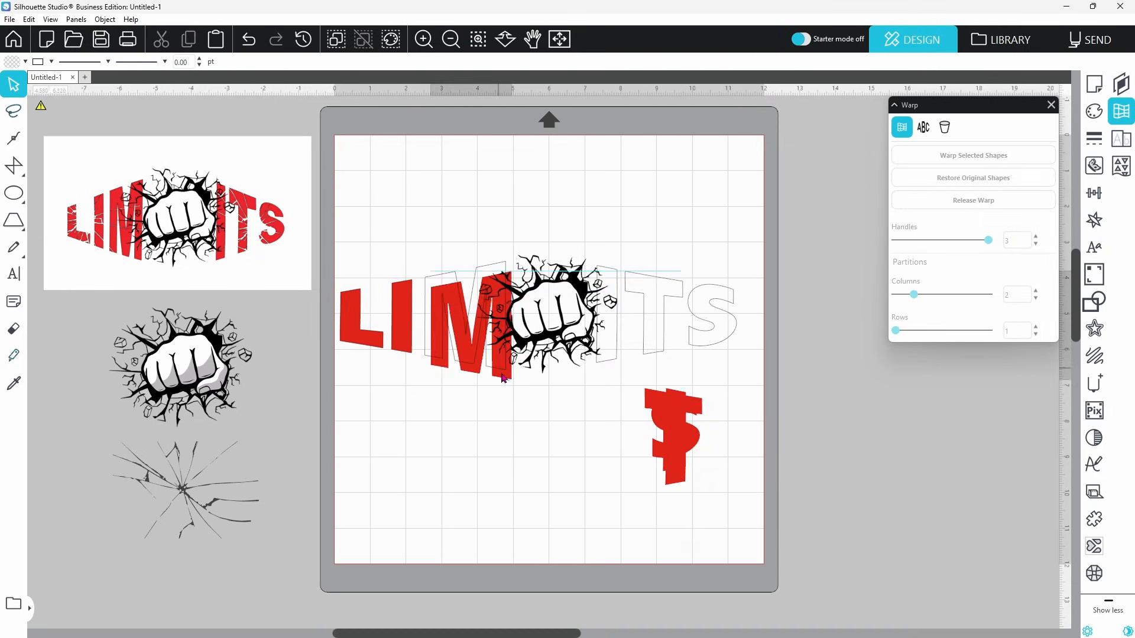
left_click_drag(483, 370, 679, 483)
left_click_drag(400, 346, 635, 449)
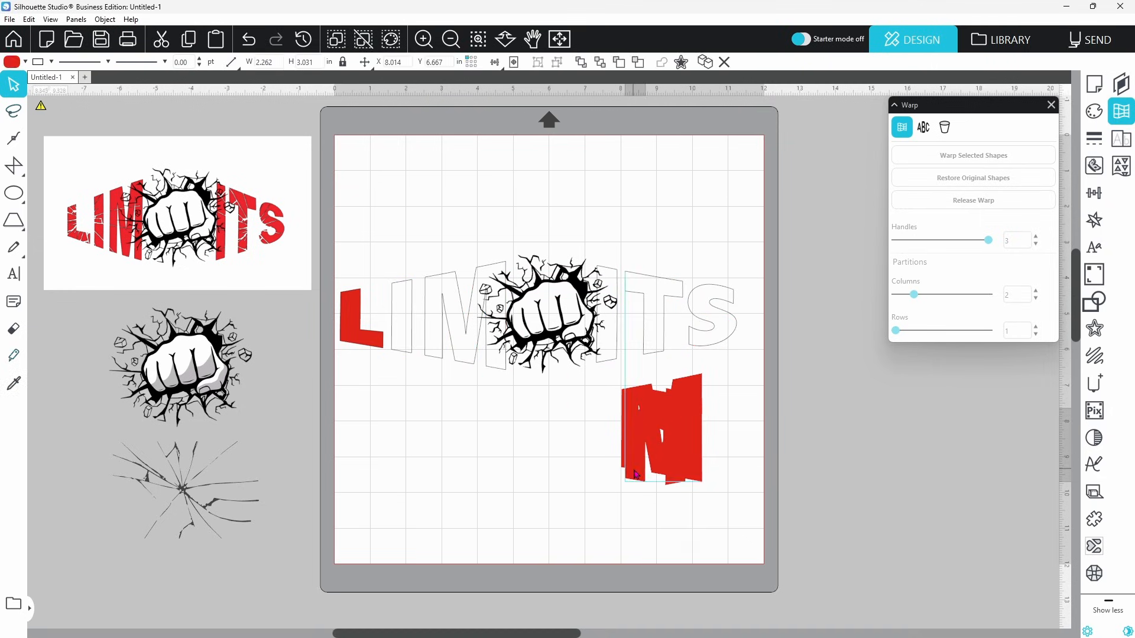
left_click_drag(362, 349, 626, 453)
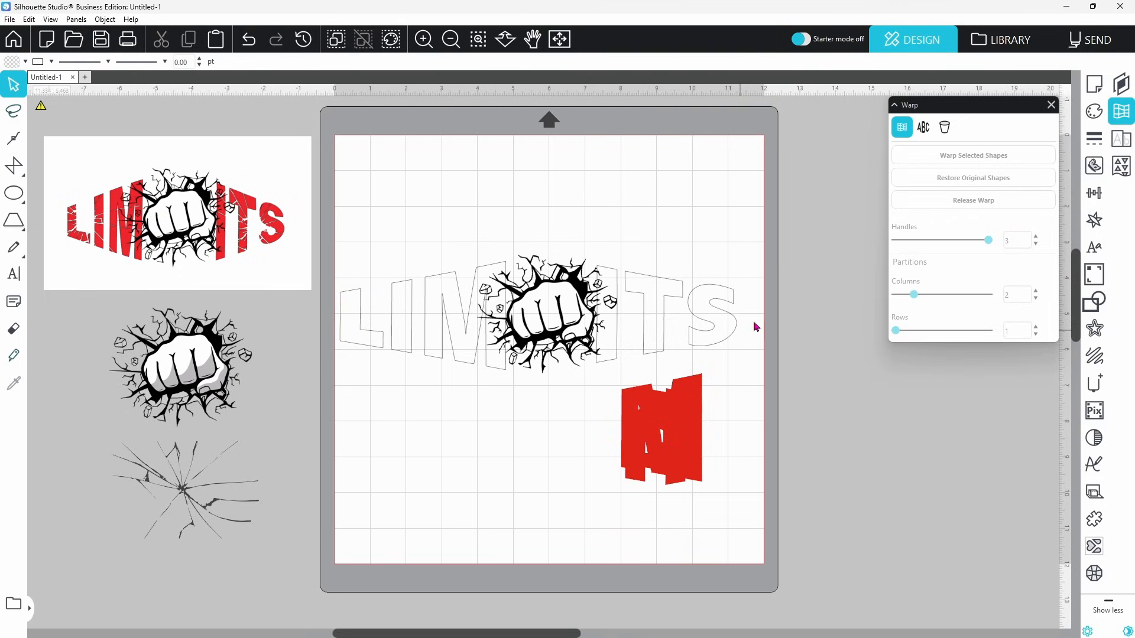
Check the cut lines of the letter outlines and the separated red fill shapes in the Send view, shifting one fill piece
left_click(1092, 39)
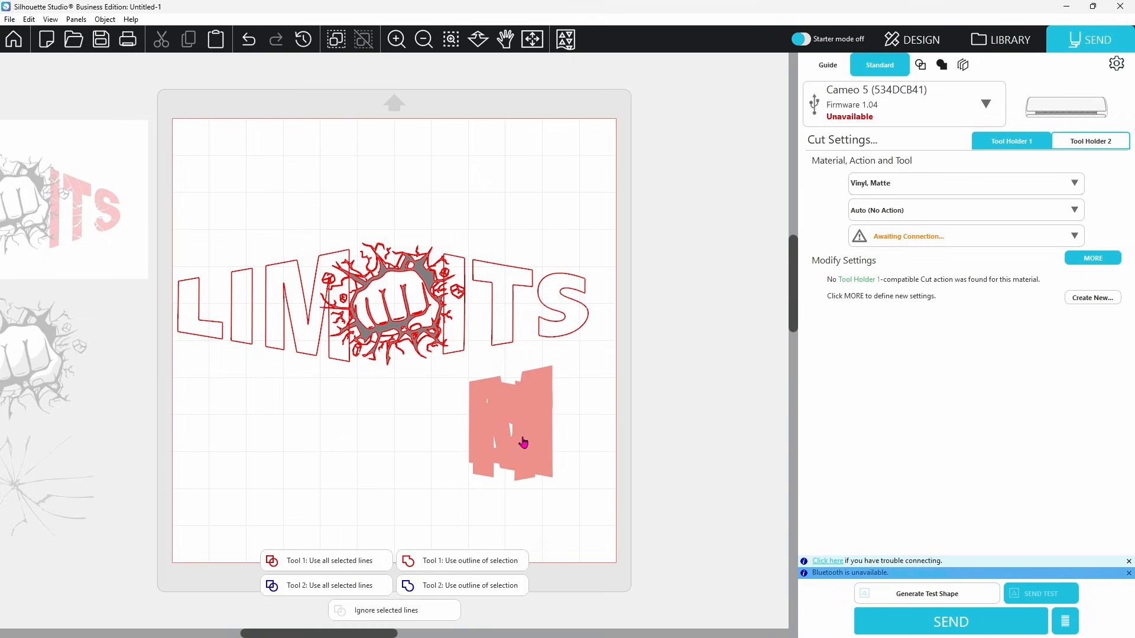
left_click_drag(523, 442, 474, 464)
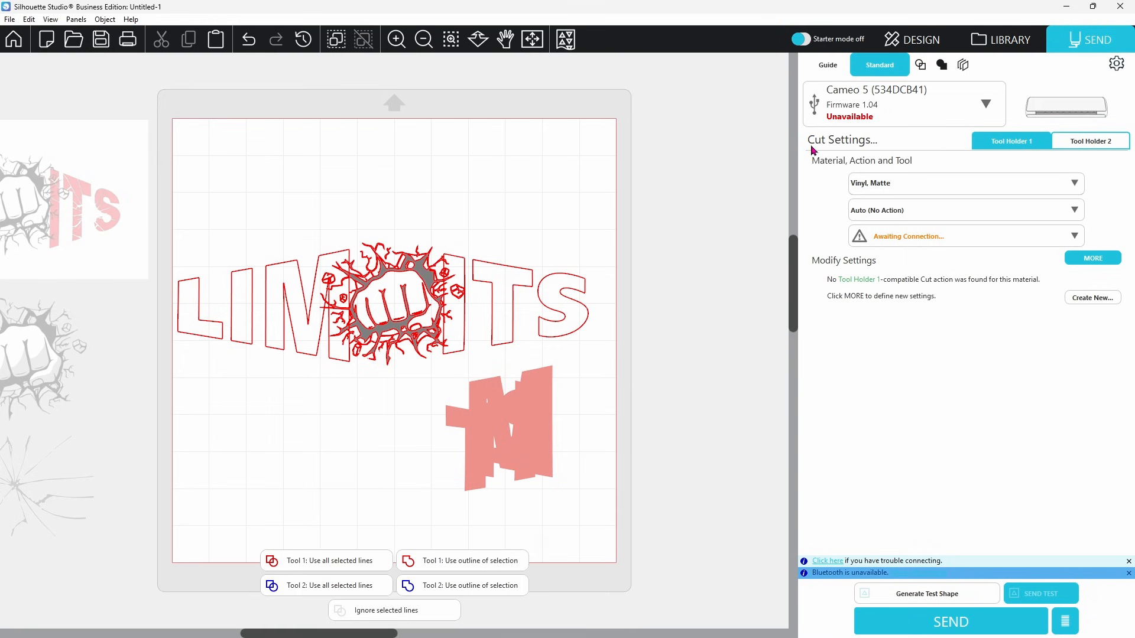
left_click(898, 48)
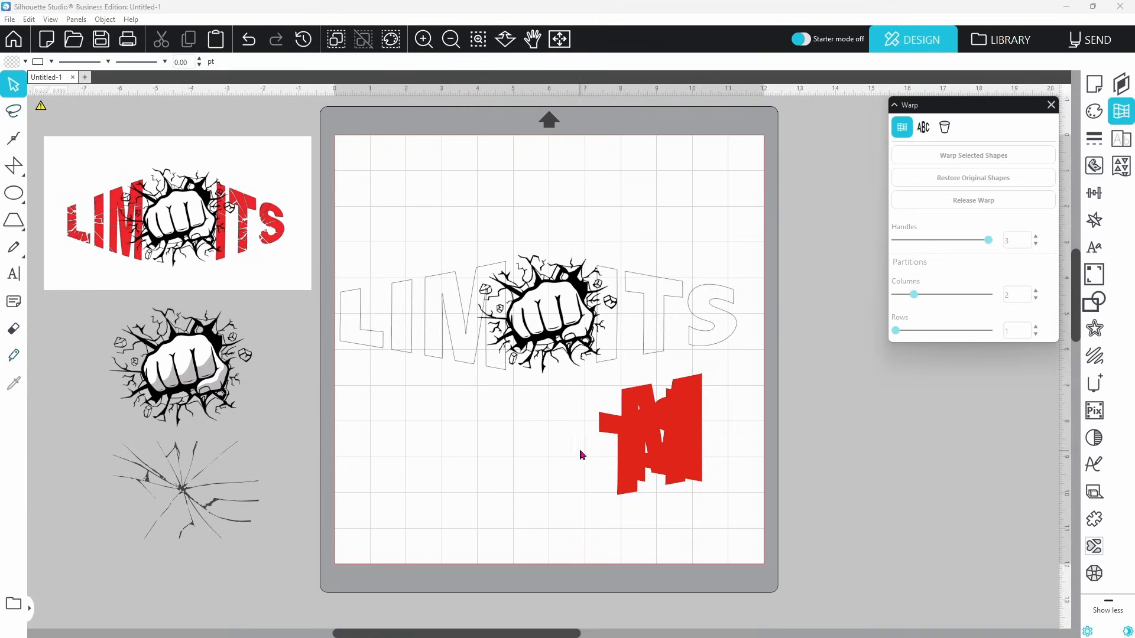
Delete the pile of red fill shapes below the design
left_click_drag(571, 433, 729, 468)
right_click(687, 474)
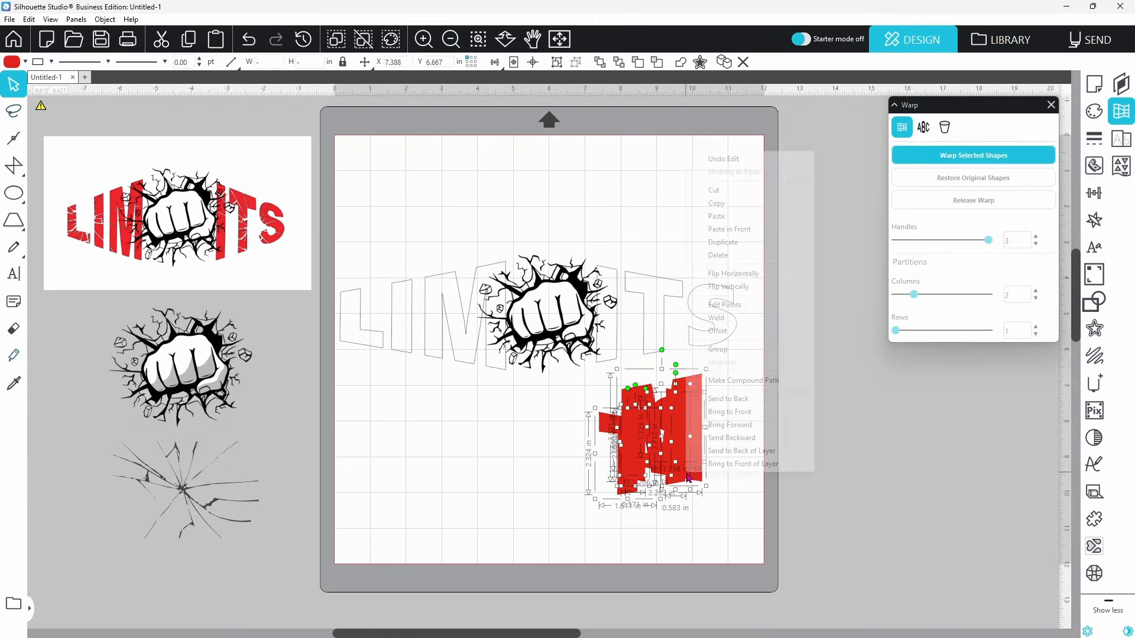
left_click(731, 259)
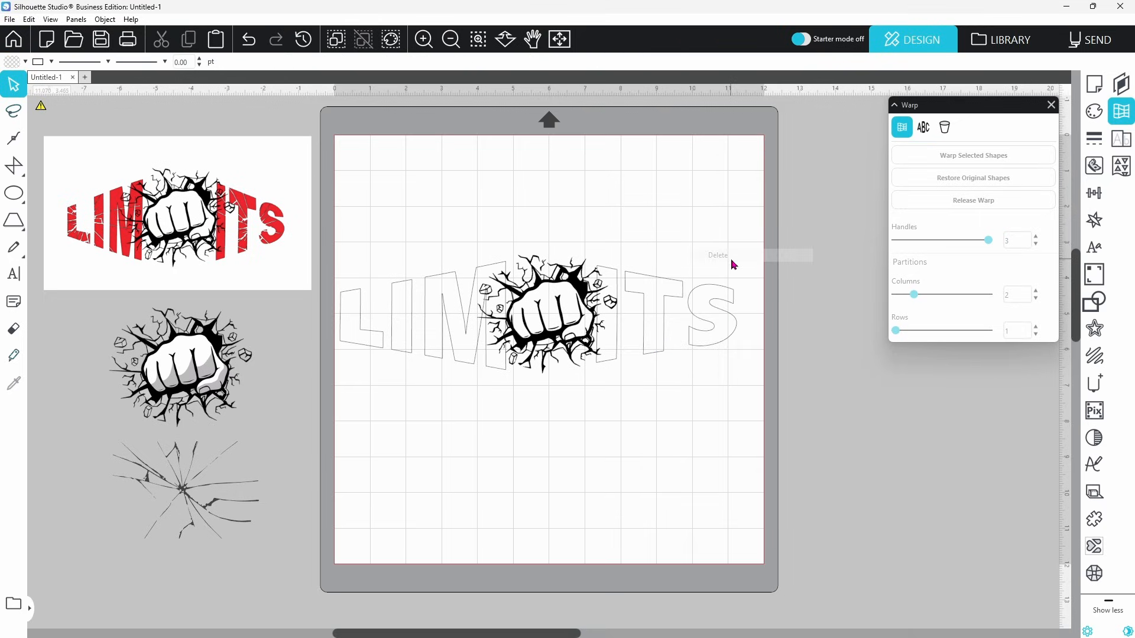
Fill all six outlined letters of LIMITS with red and deselect them
left_click(368, 354)
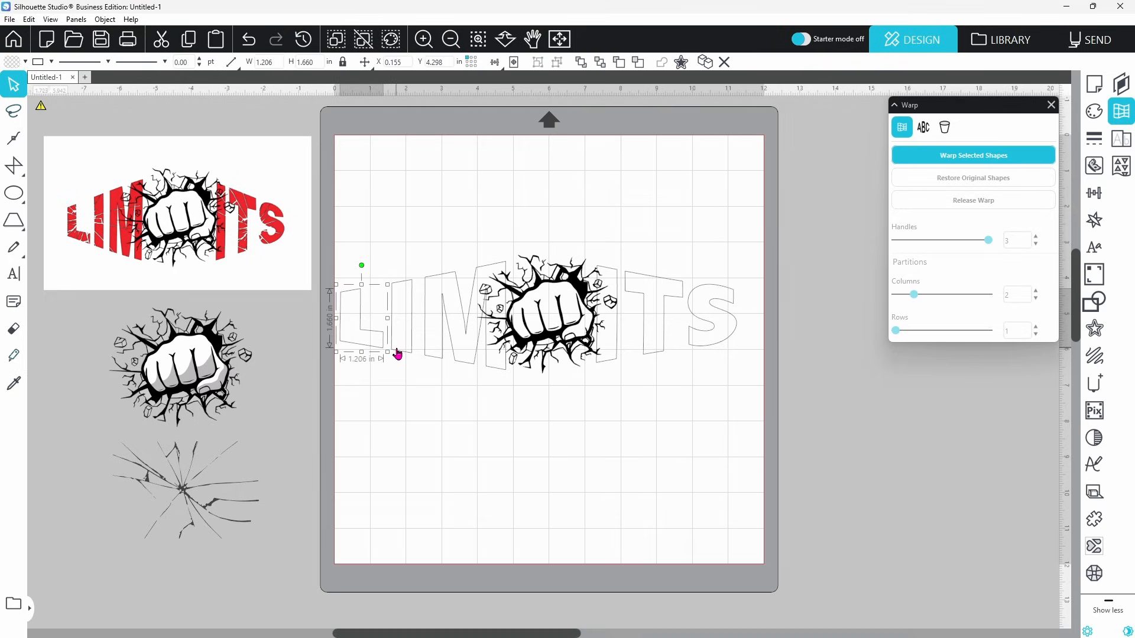
left_click(396, 351, "shift")
left_click(433, 358, "shift")
left_click(613, 361, "shift")
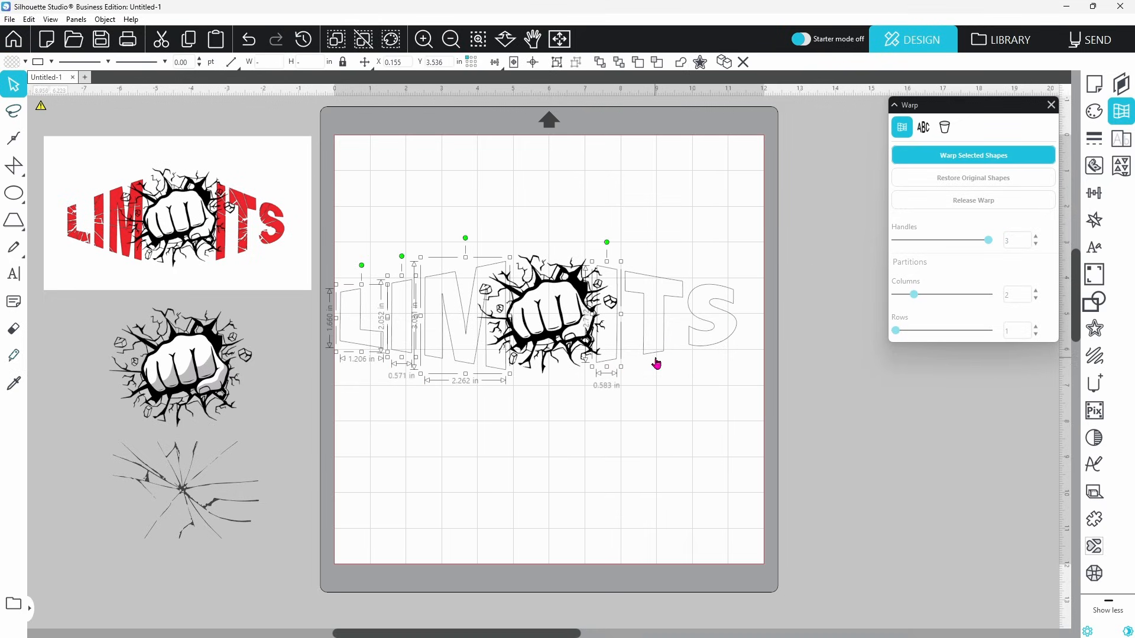
left_click(656, 357, "shift")
left_click(714, 349, "shift")
left_click(25, 61)
left_click(26, 83)
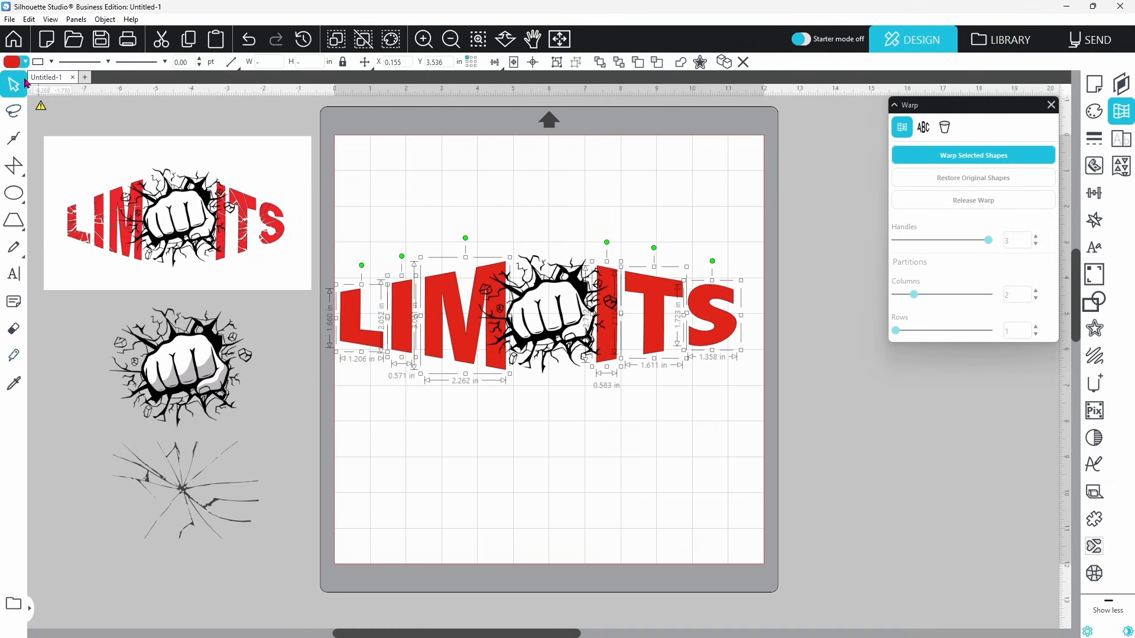
left_click(370, 182)
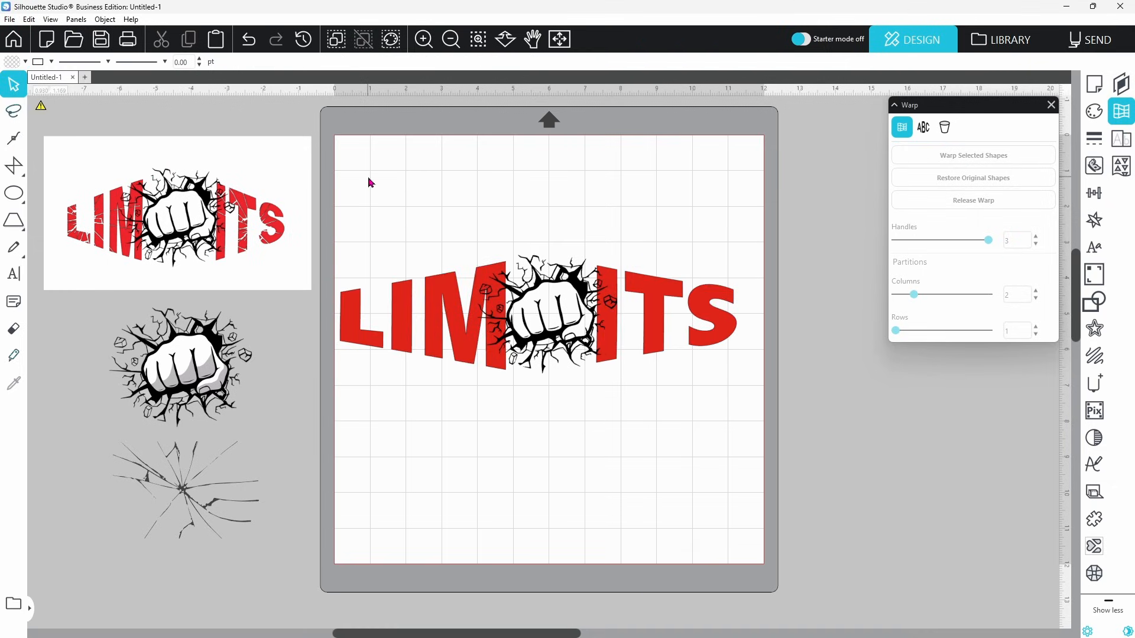
Group the six red LIMITS letters into one object
left_click(363, 292)
left_click(409, 348, "shift")
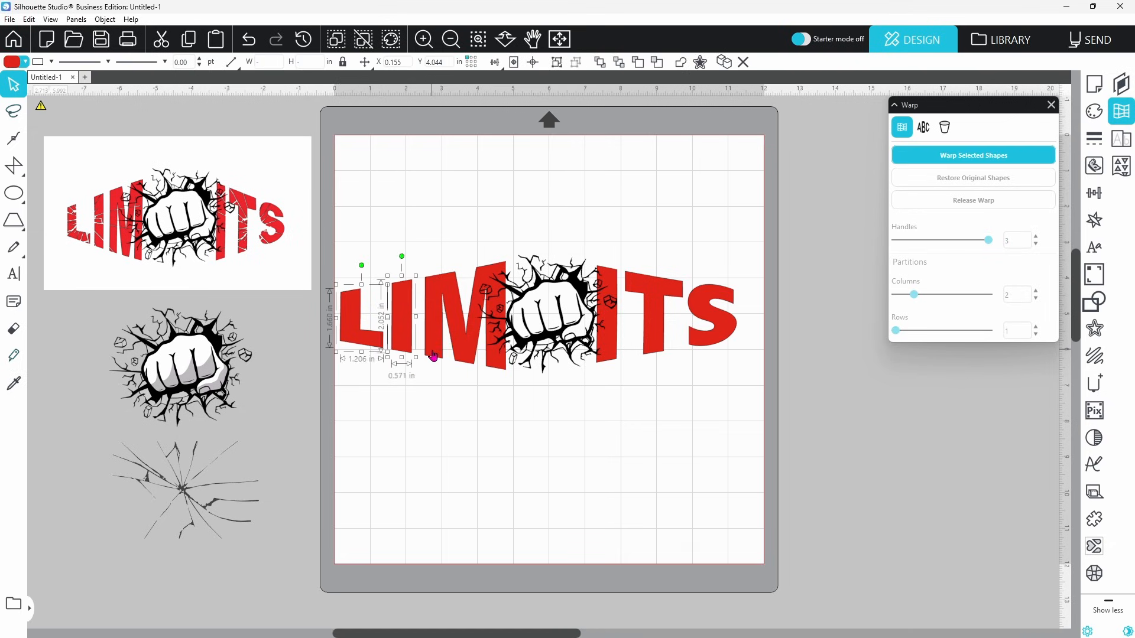
left_click(430, 355, "shift")
left_click(617, 358, "shift")
left_click(656, 356, "shift")
left_click(709, 350, "shift")
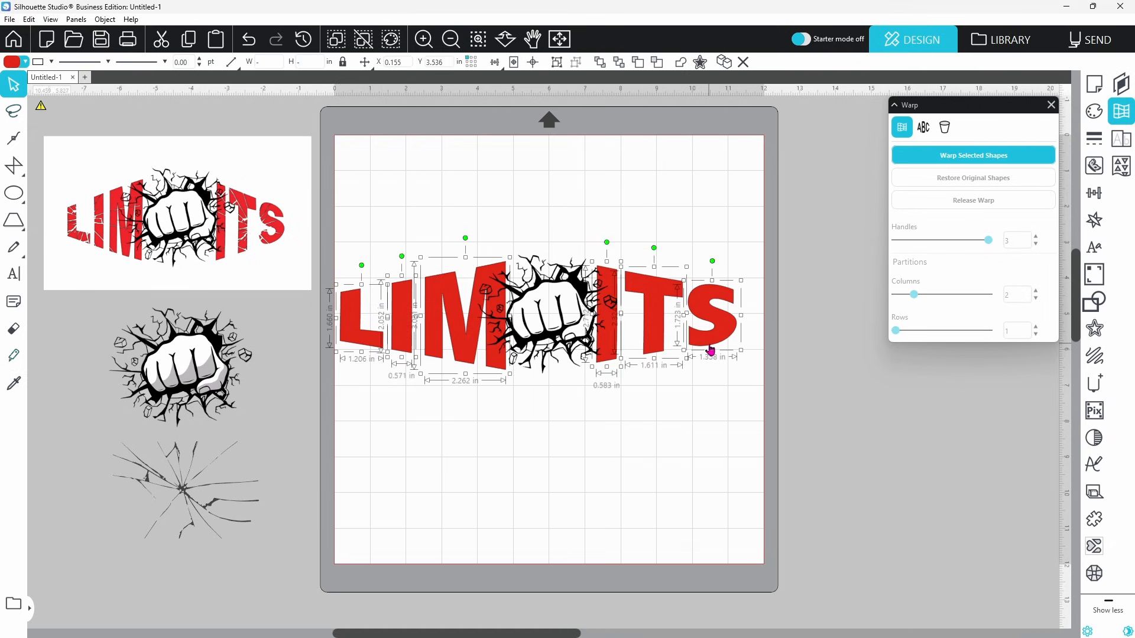
right_click(711, 349)
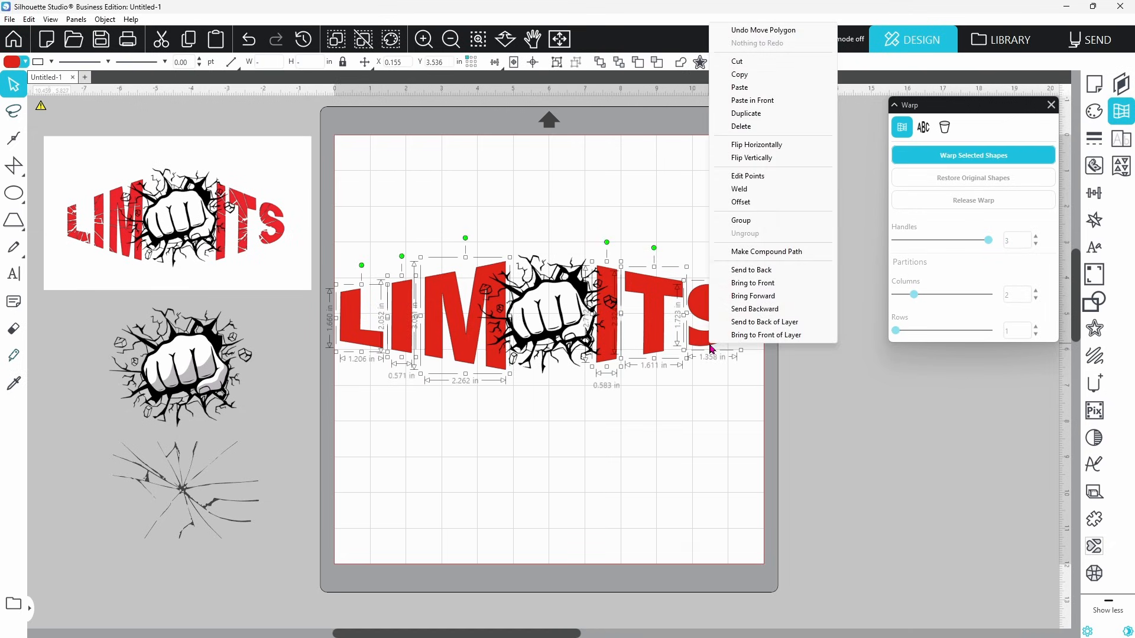
left_click(742, 221)
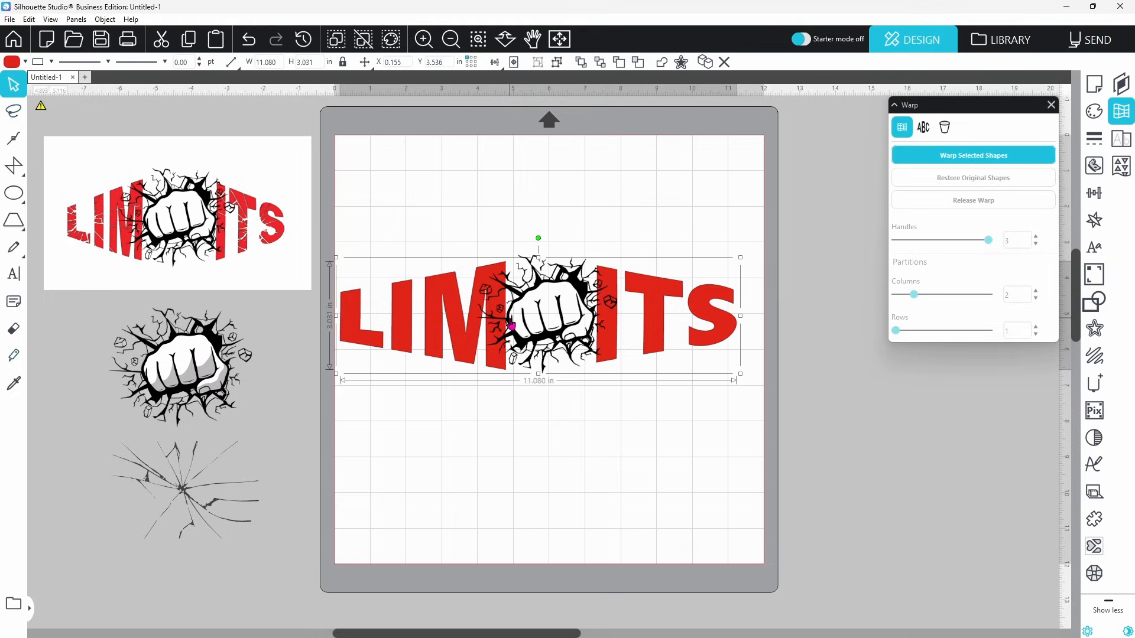
Create a 0.010 in outward offset with rounded corners around the fist graphic and group the offset pieces
left_click(541, 347)
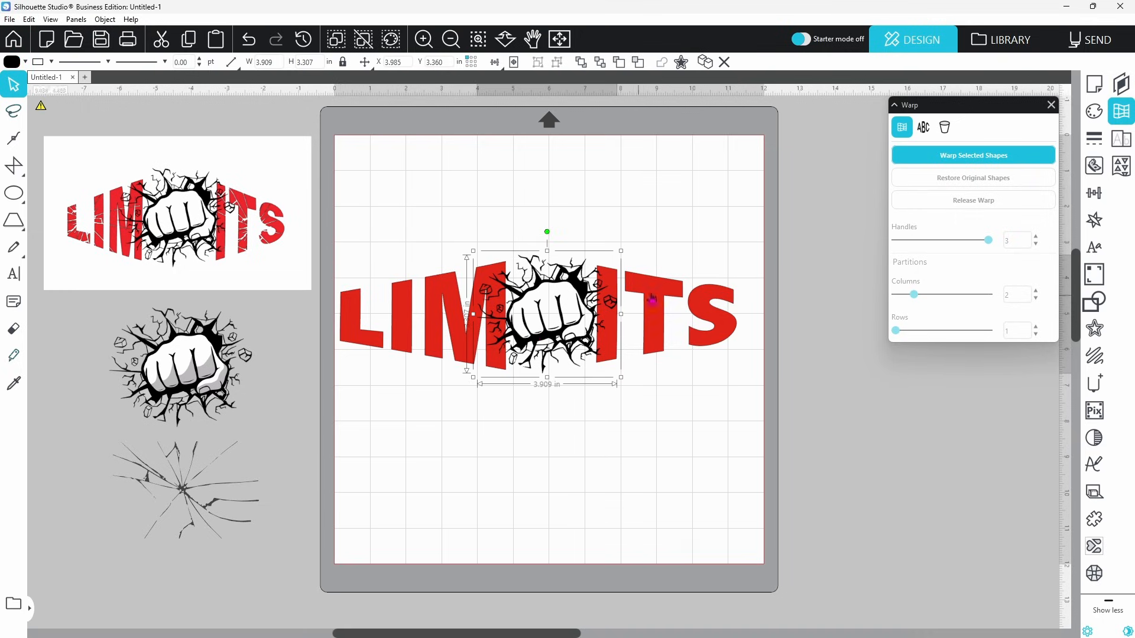
left_click(1094, 328)
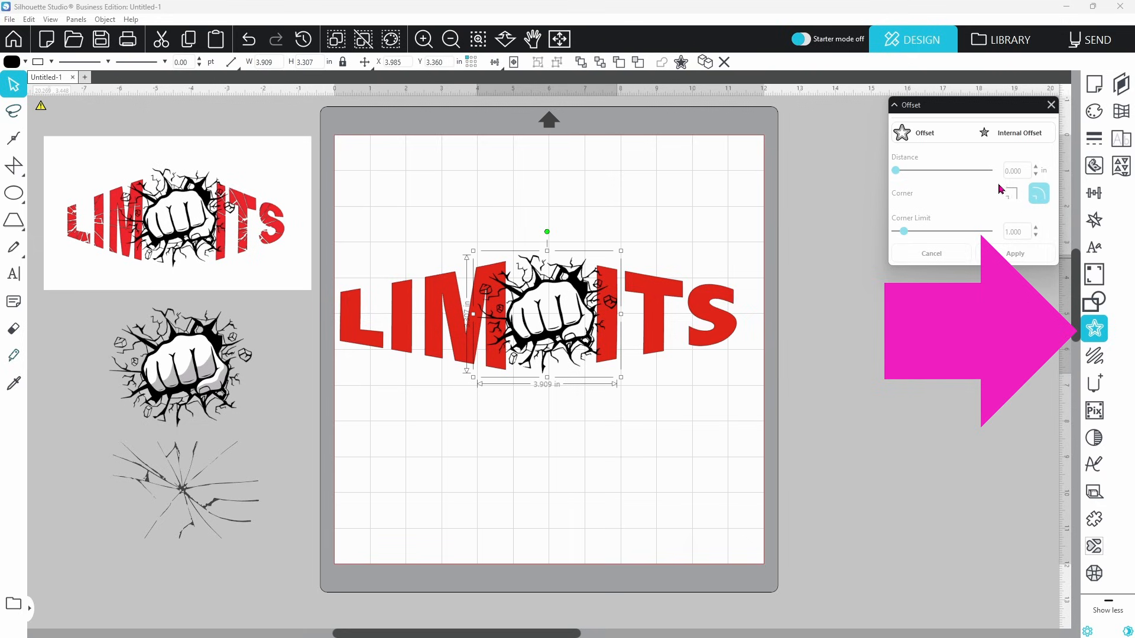
left_click(941, 138)
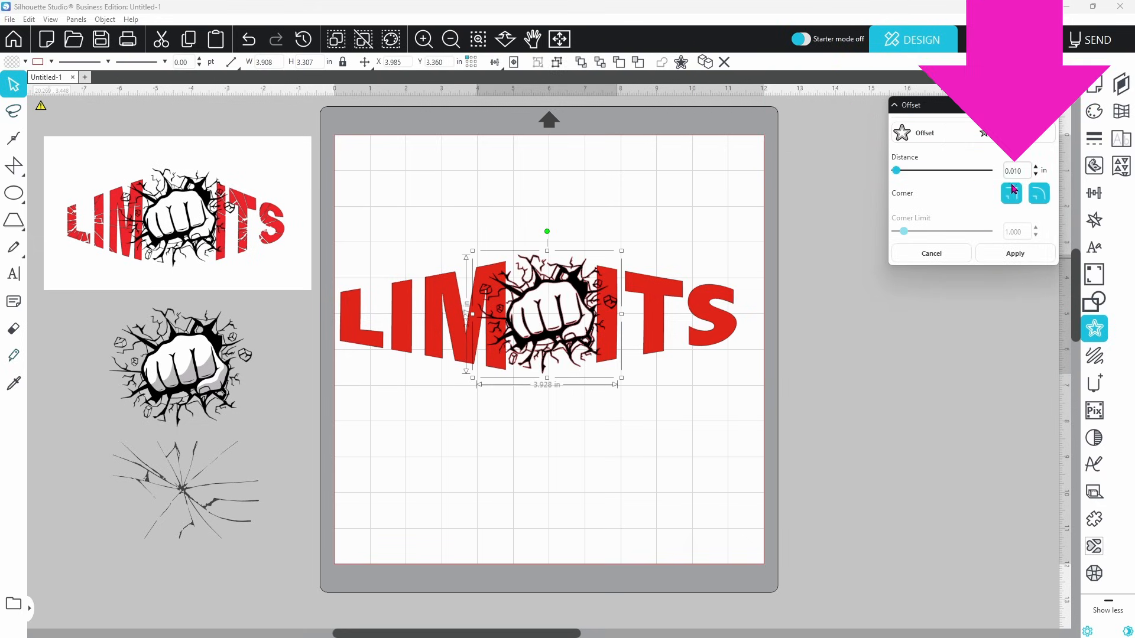
left_click(1023, 255)
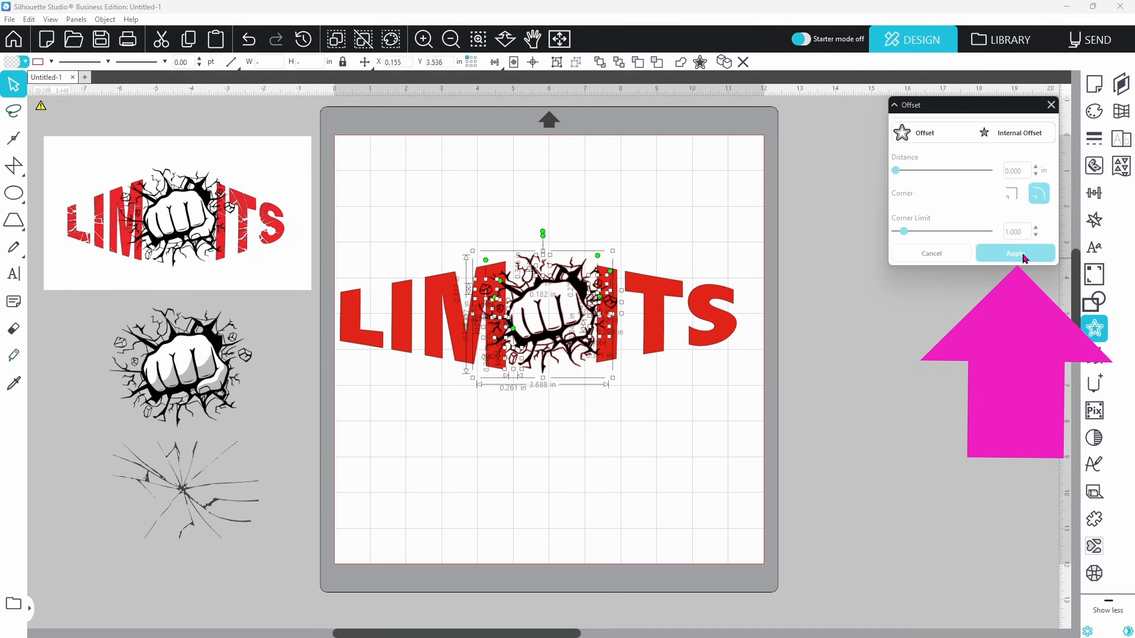
right_click(612, 251)
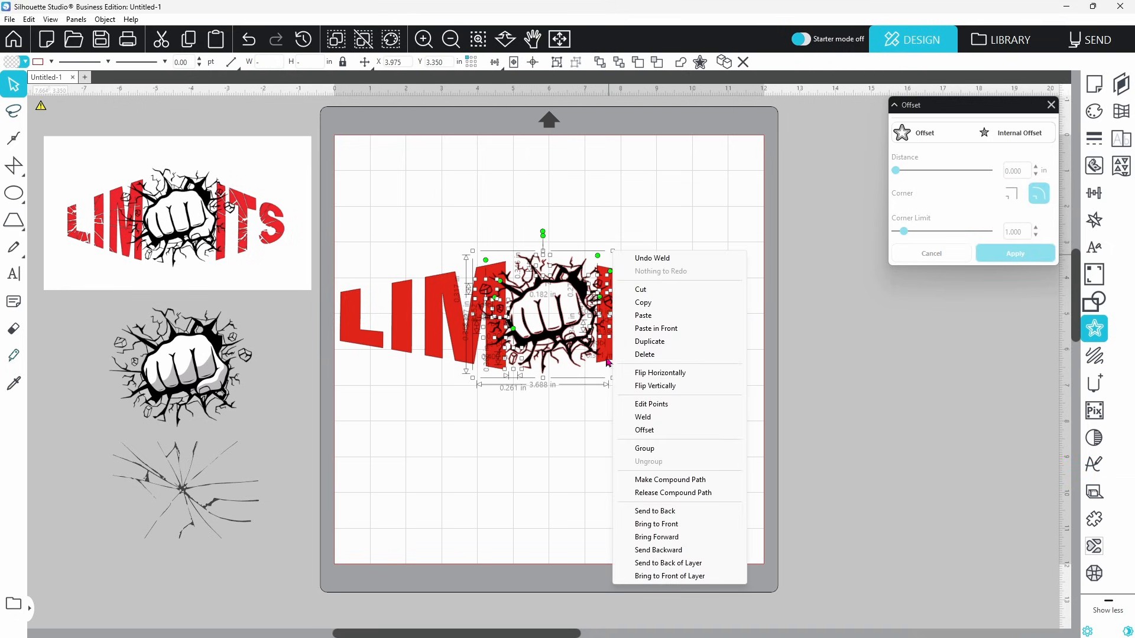
left_click(639, 448)
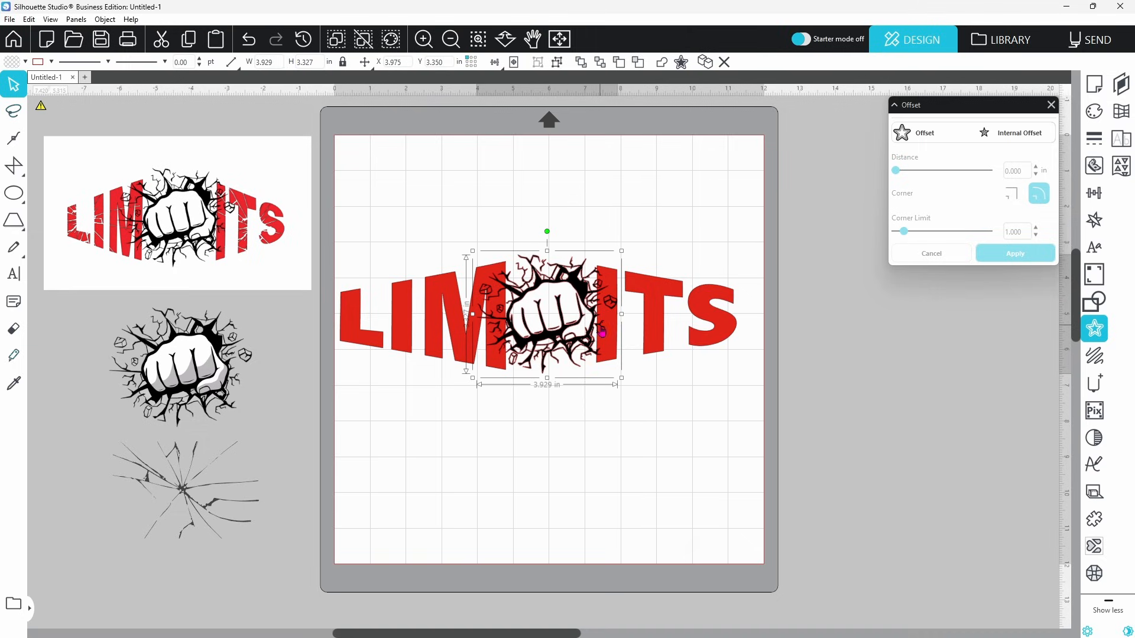
Subtract the grouped fist offset from the red LIMITS lettering and group the resulting letter pieces
left_click(655, 337, "shift")
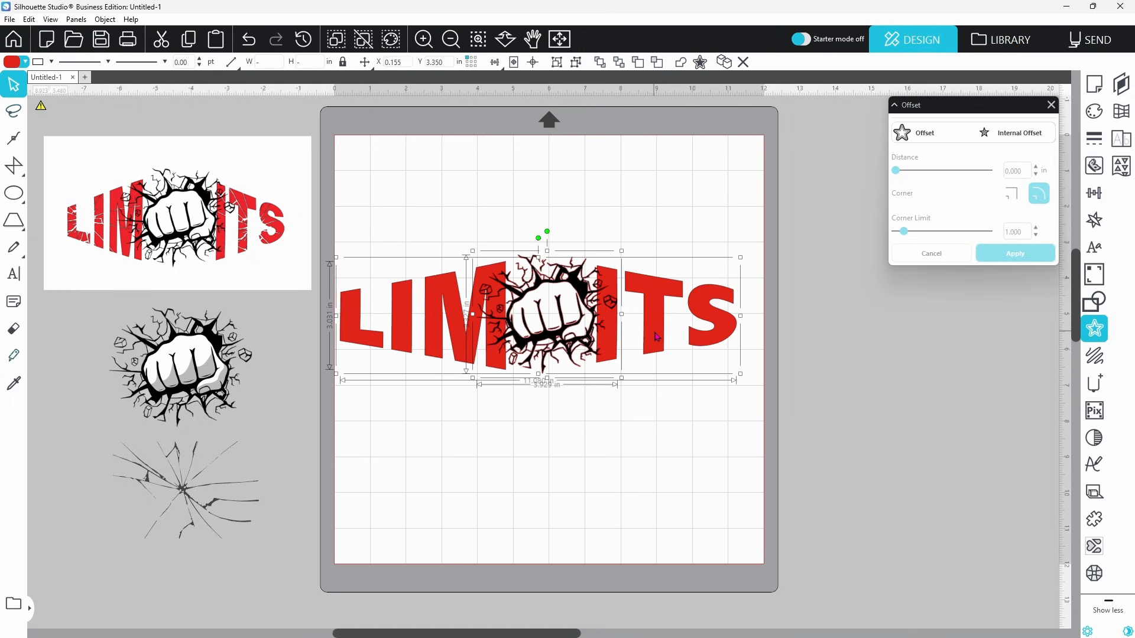
left_click(1093, 303)
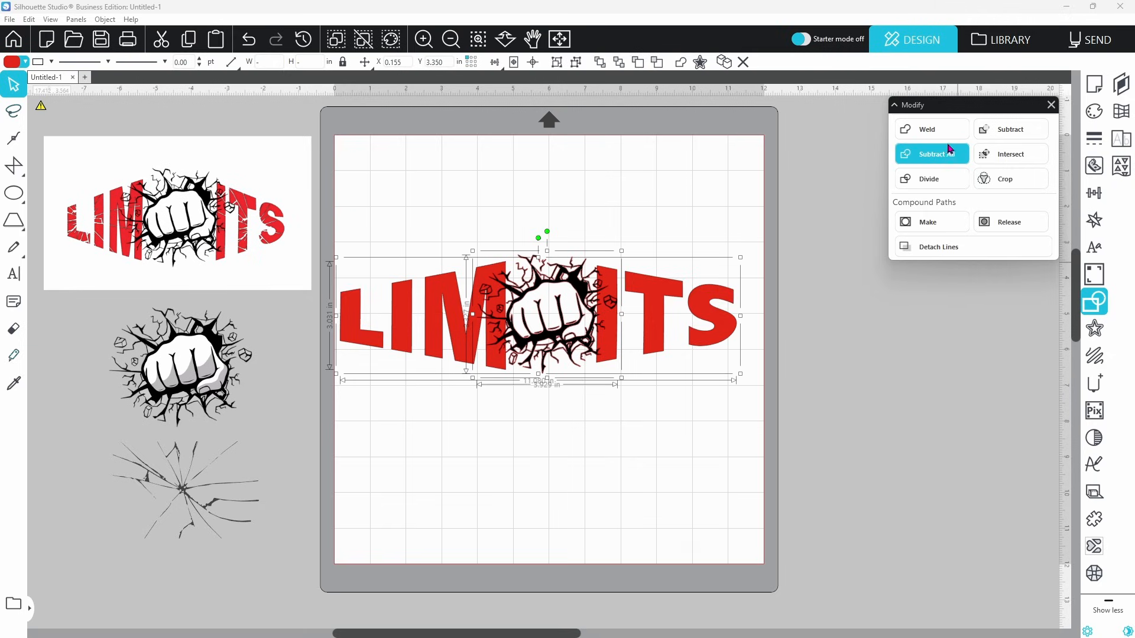
left_click(998, 136)
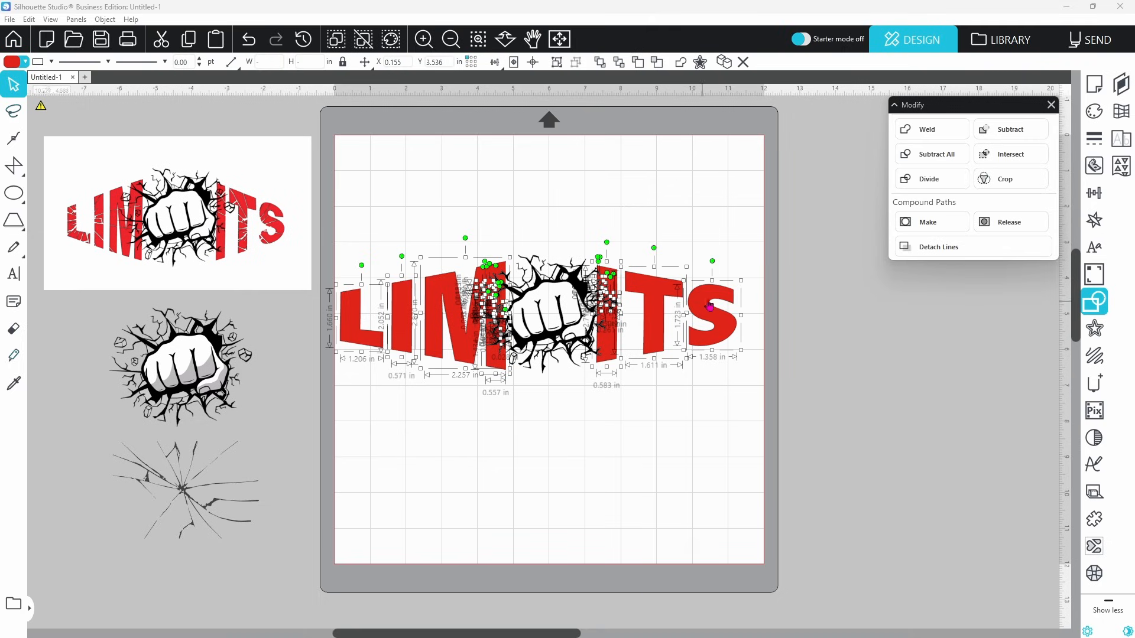
right_click(741, 279)
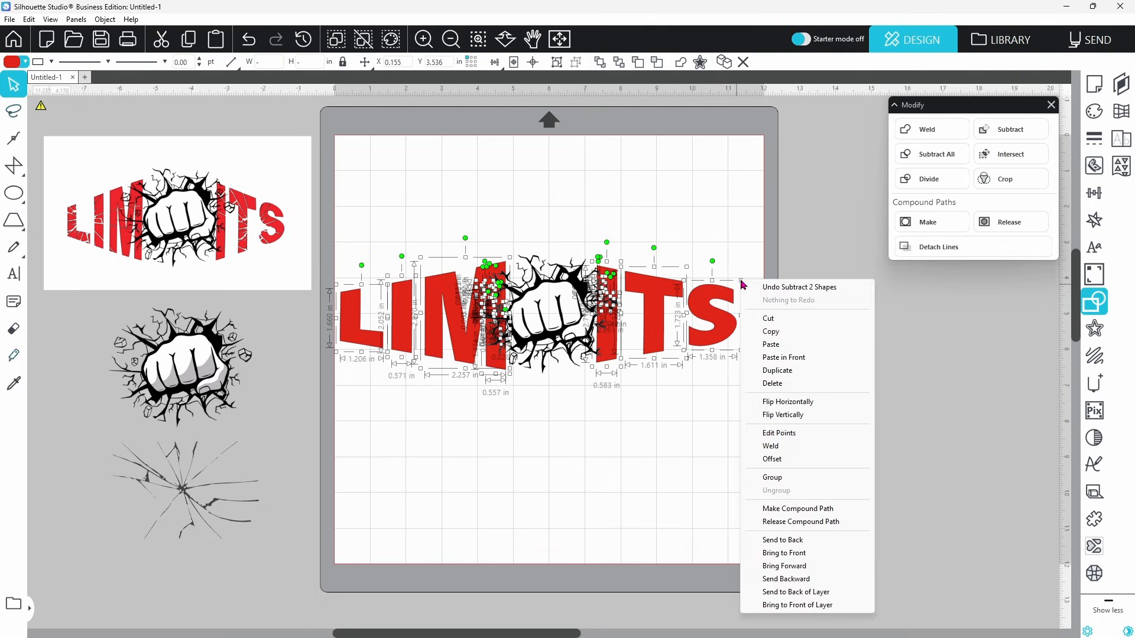
left_click(776, 480)
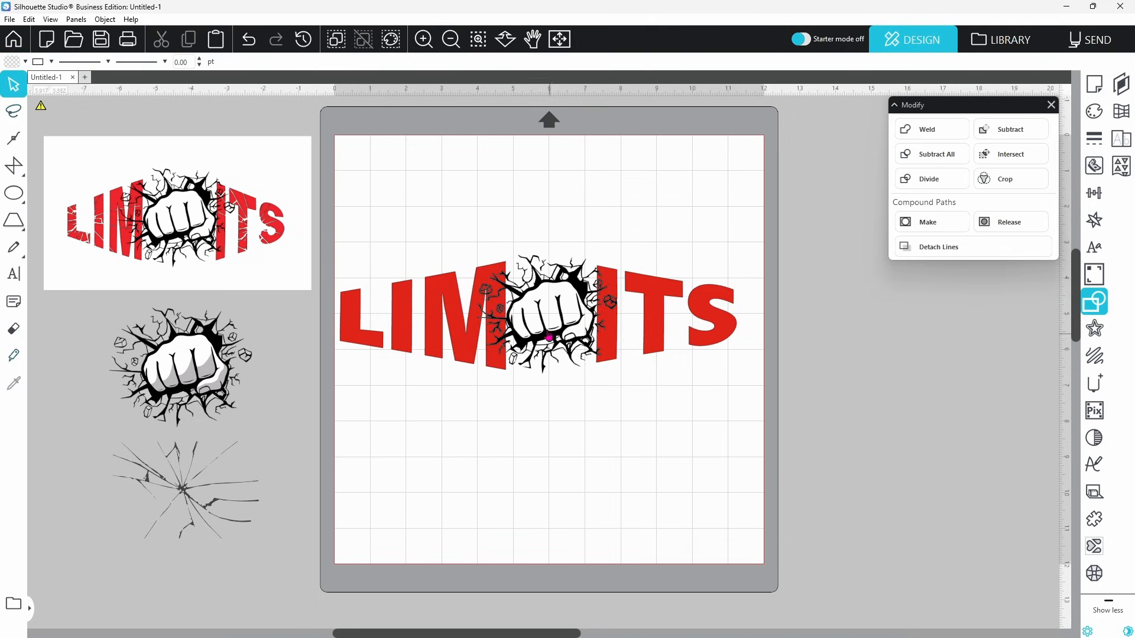
Move the fist below the lettering to check the cutouts in the letters, and undo the move
left_click_drag(555, 349, 560, 465)
left_click(526, 379)
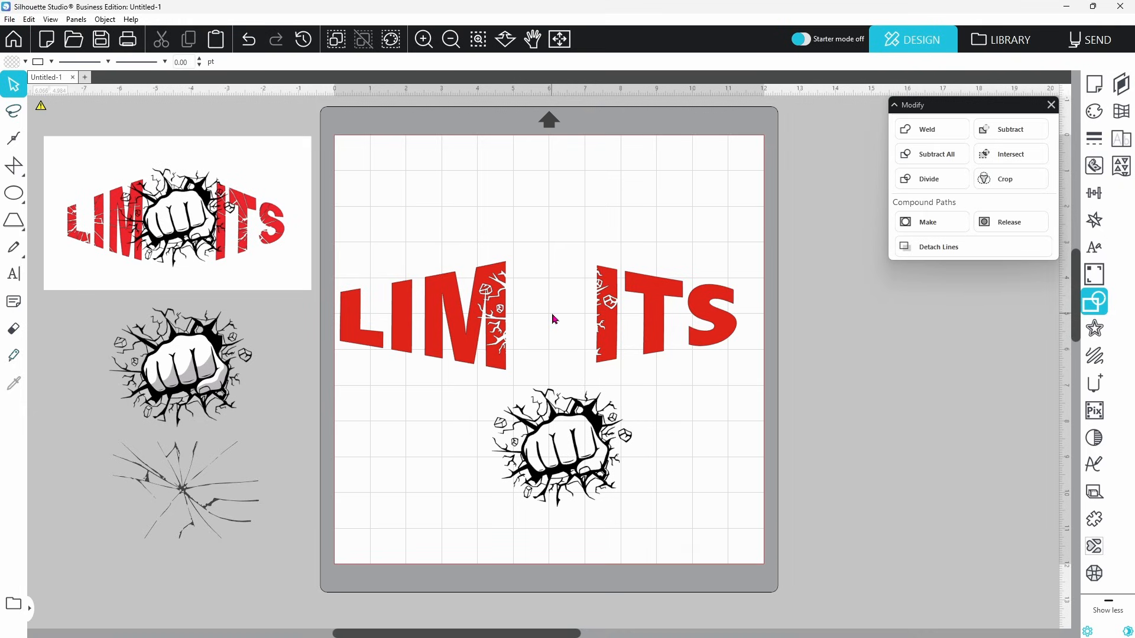
left_click(255, 45)
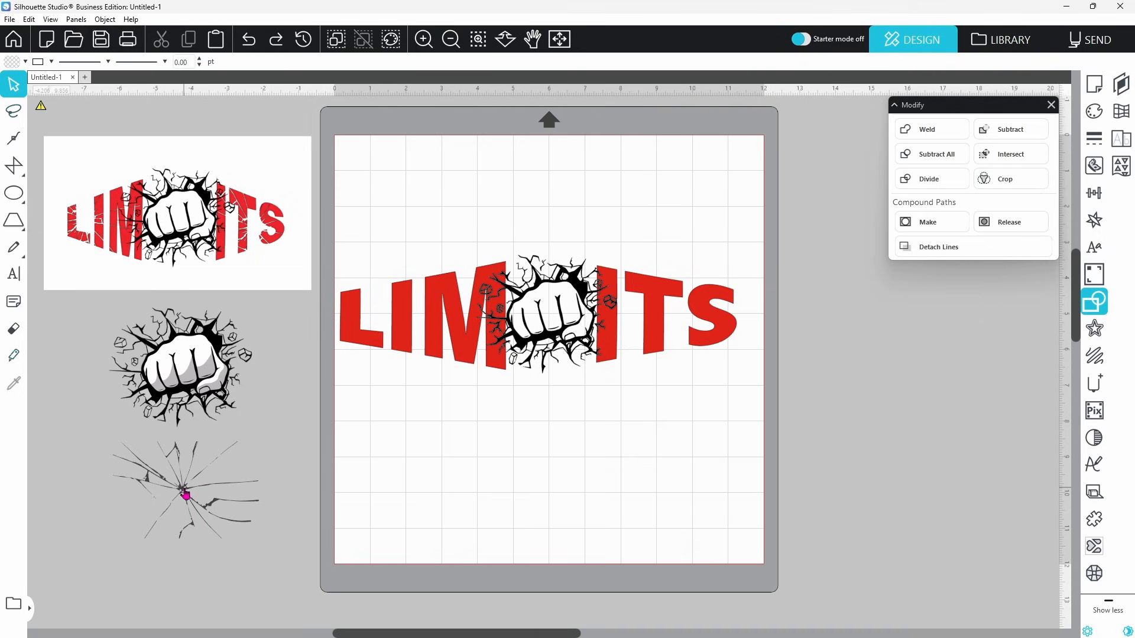
Move the shattered-glass crack graphic onto the mat, bring it to the front, and place it over the letters ITS
left_click_drag(200, 493, 656, 371)
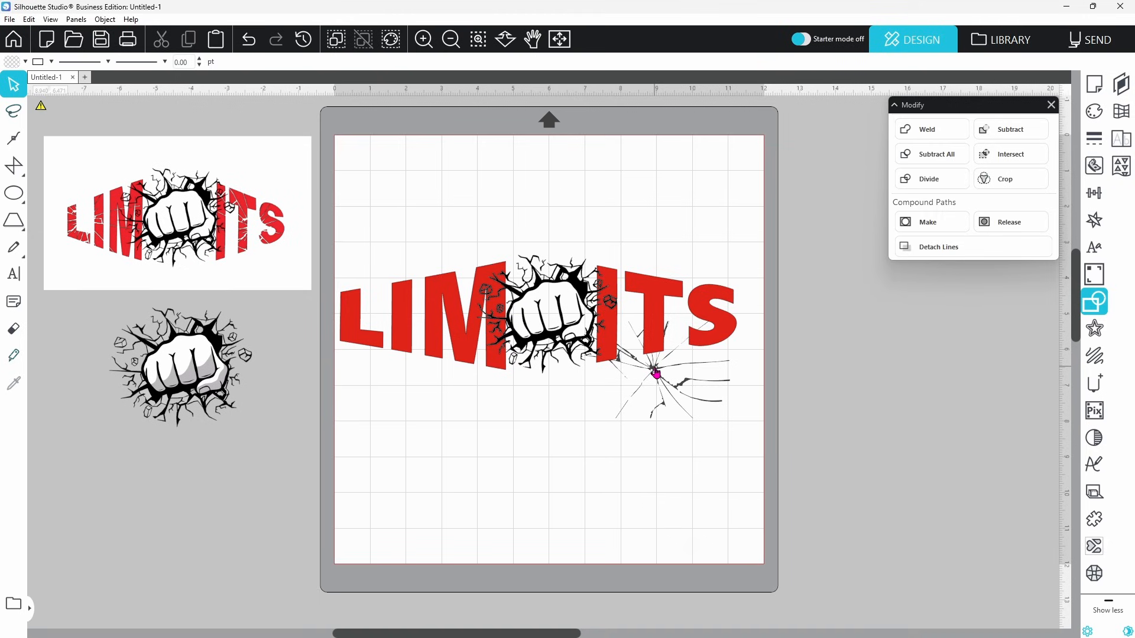
right_click(656, 371)
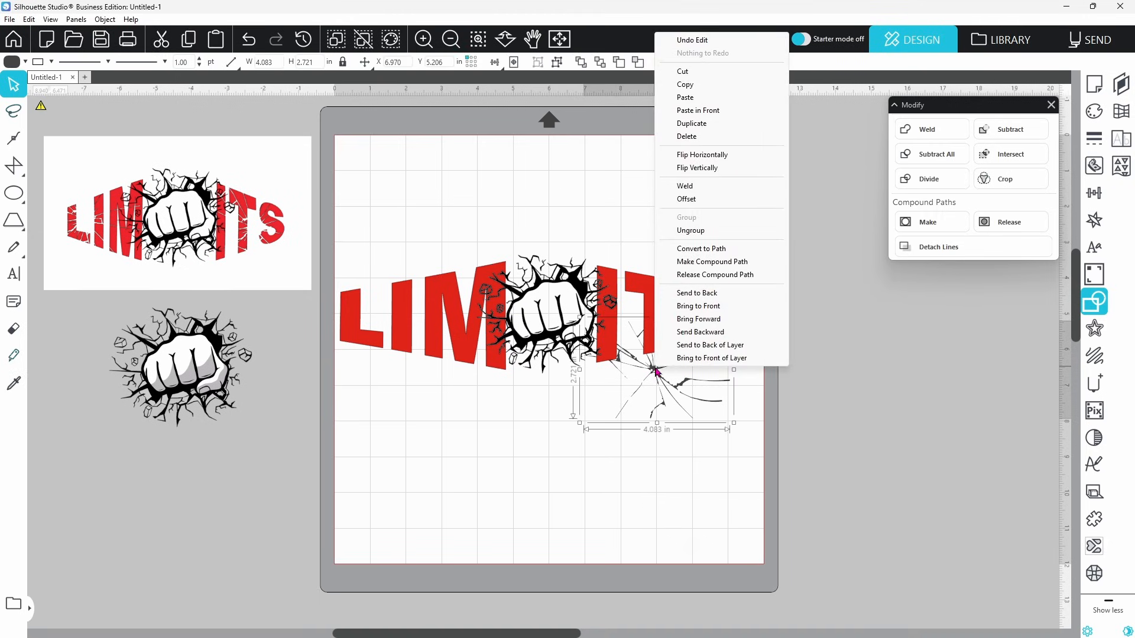
left_click(680, 307)
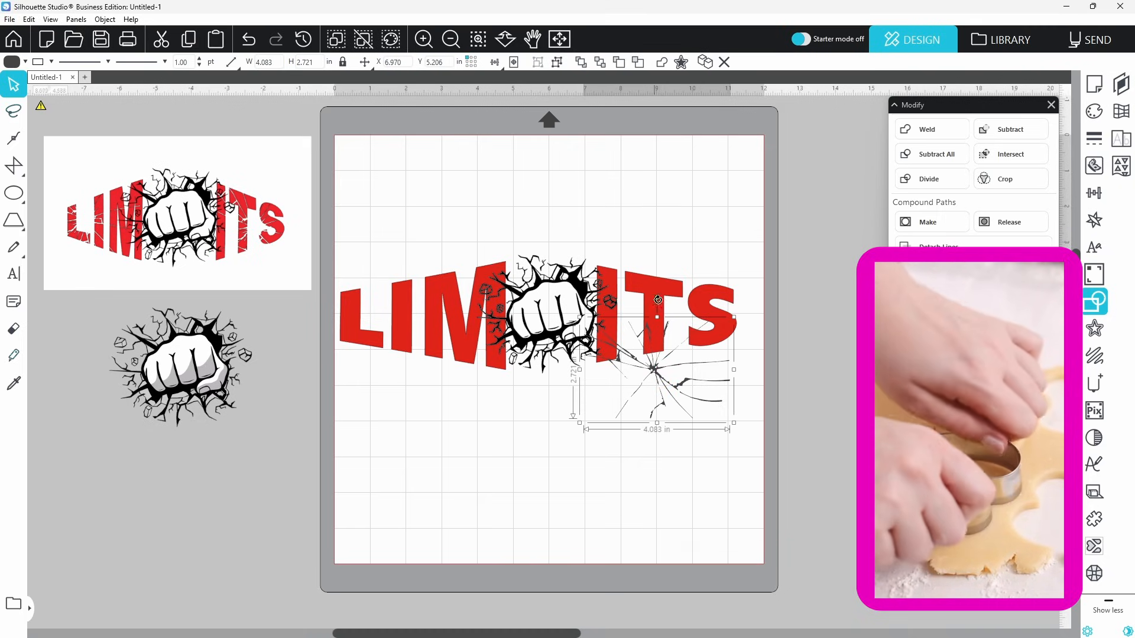
left_click_drag(671, 369, 670, 319)
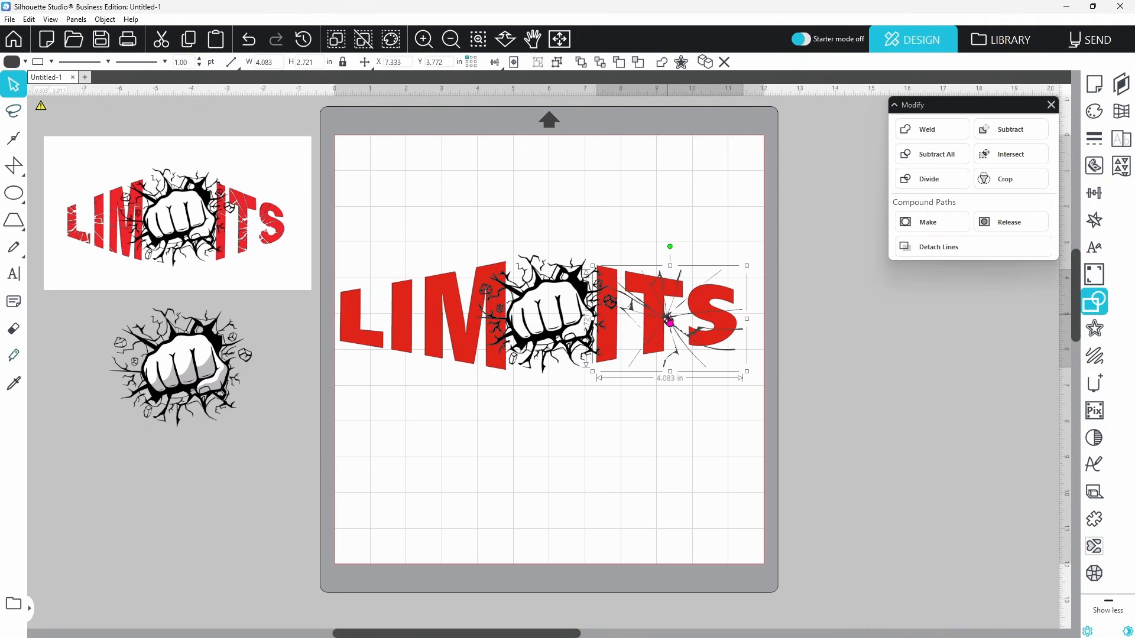
Shrink the crack graphic to about 3.49 by 2.33 in and rotate it counterclockwise so its cracks radiate from the T across ITS
left_click_drag(593, 371, 600, 367)
left_click_drag(671, 314, 662, 320)
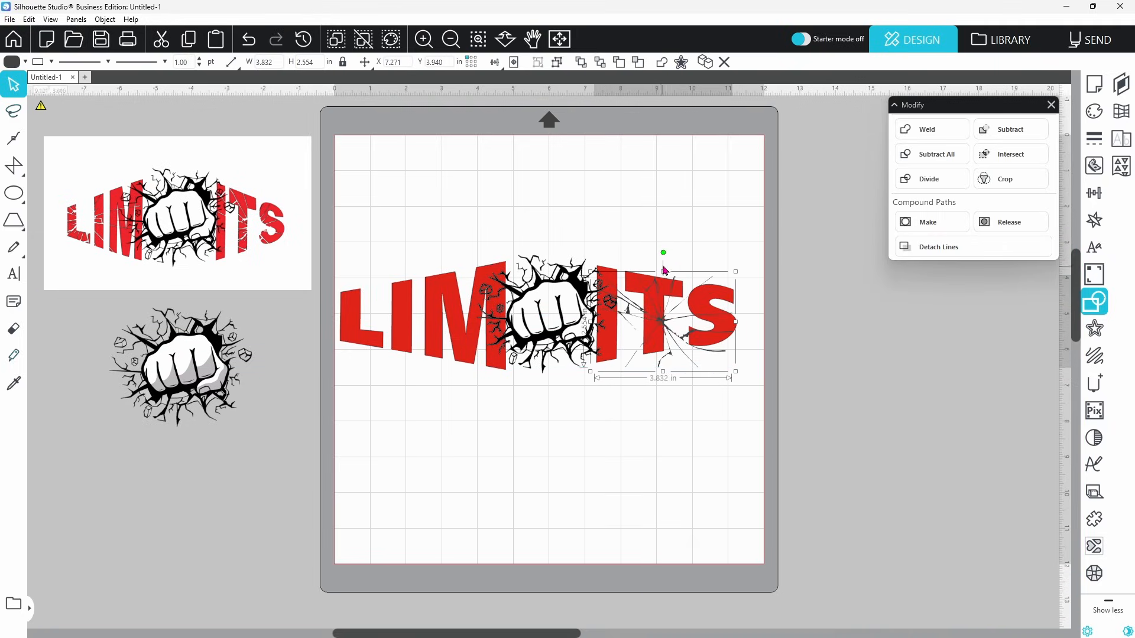
left_click_drag(664, 252, 680, 253)
scroll(673, 248, "up", 4)
left_click_drag(531, 269, 564, 285)
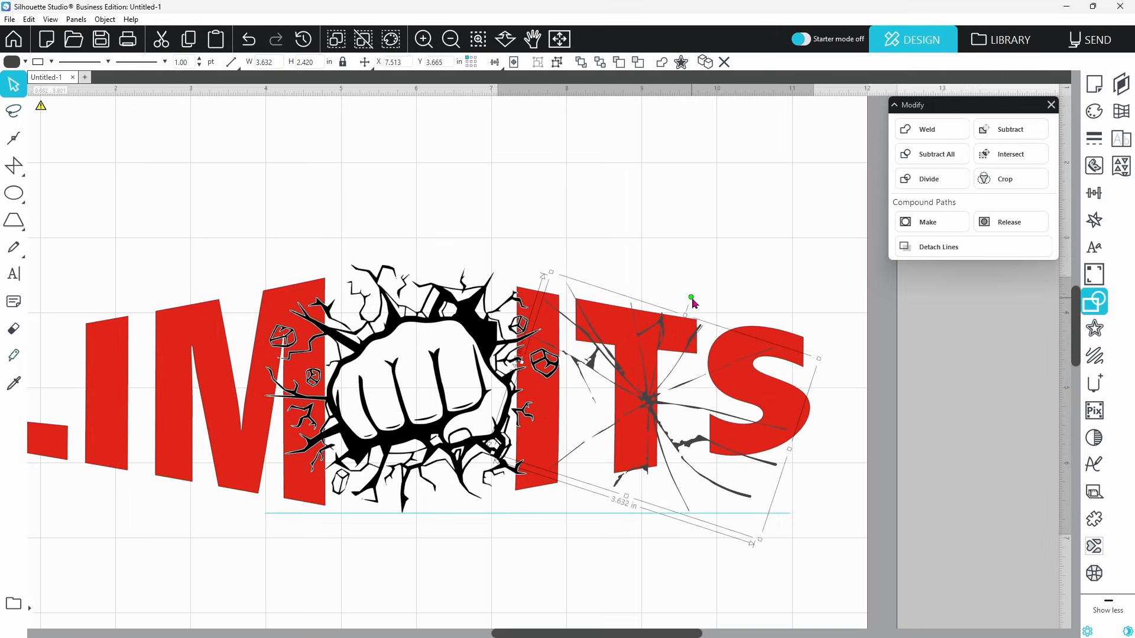
left_click_drag(686, 298, 543, 298)
left_click_drag(649, 411, 664, 406)
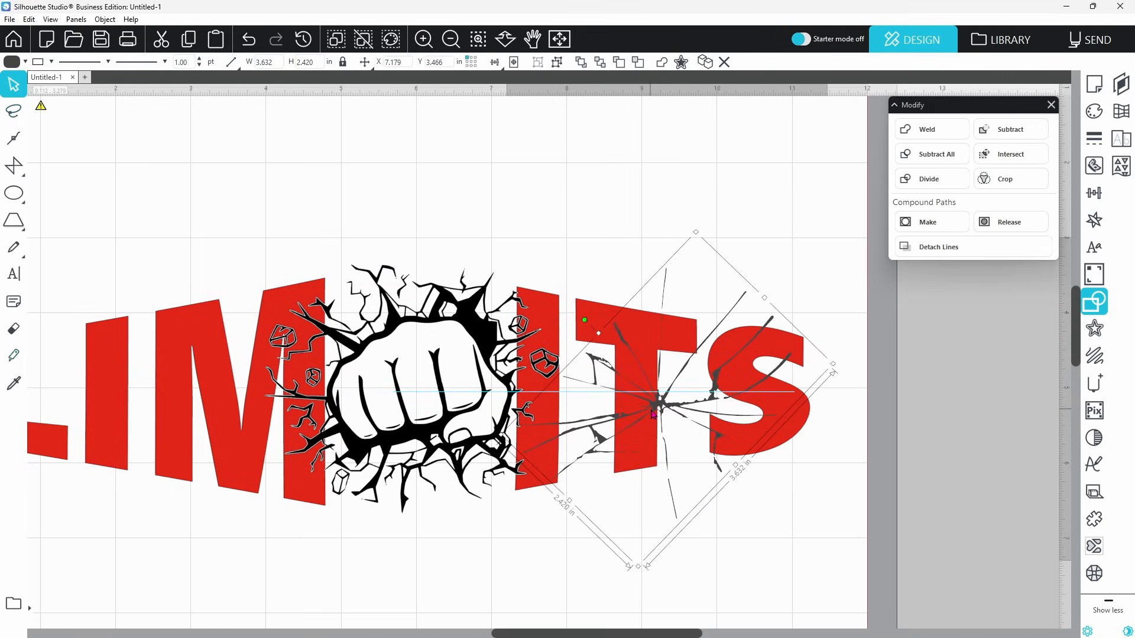
left_click_drag(700, 232, 698, 244)
left_click_drag(662, 410, 657, 412)
left_click(739, 321)
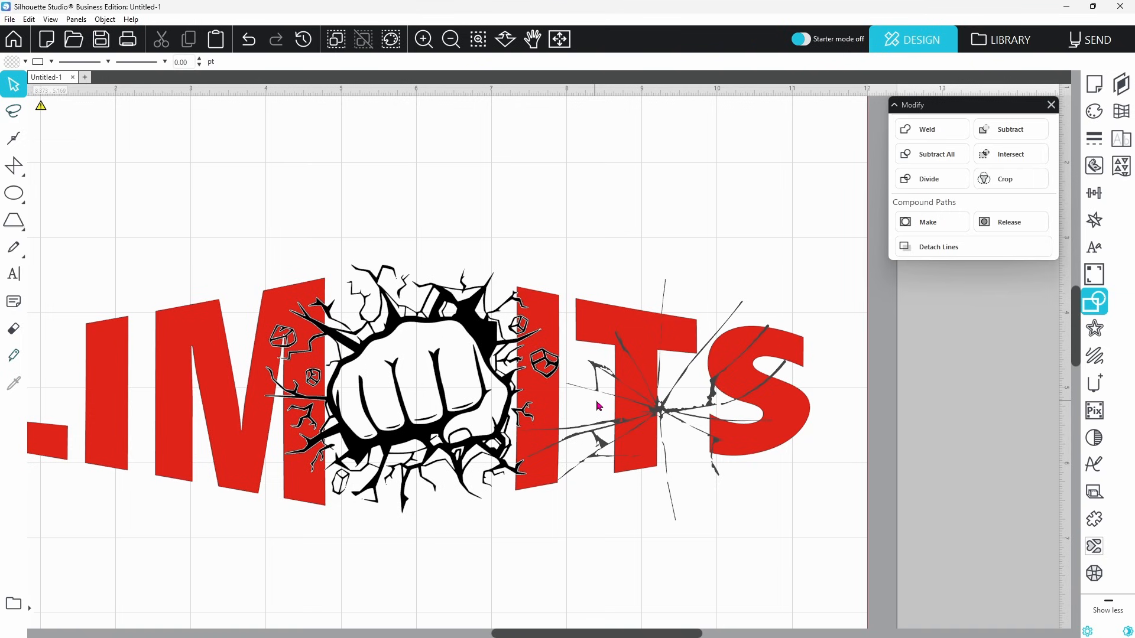
Duplicate the crack graphic, place the copy over the letters LIM, and enlarge it to about 3.69 by 2.46 in
left_click_drag(554, 631, 467, 631)
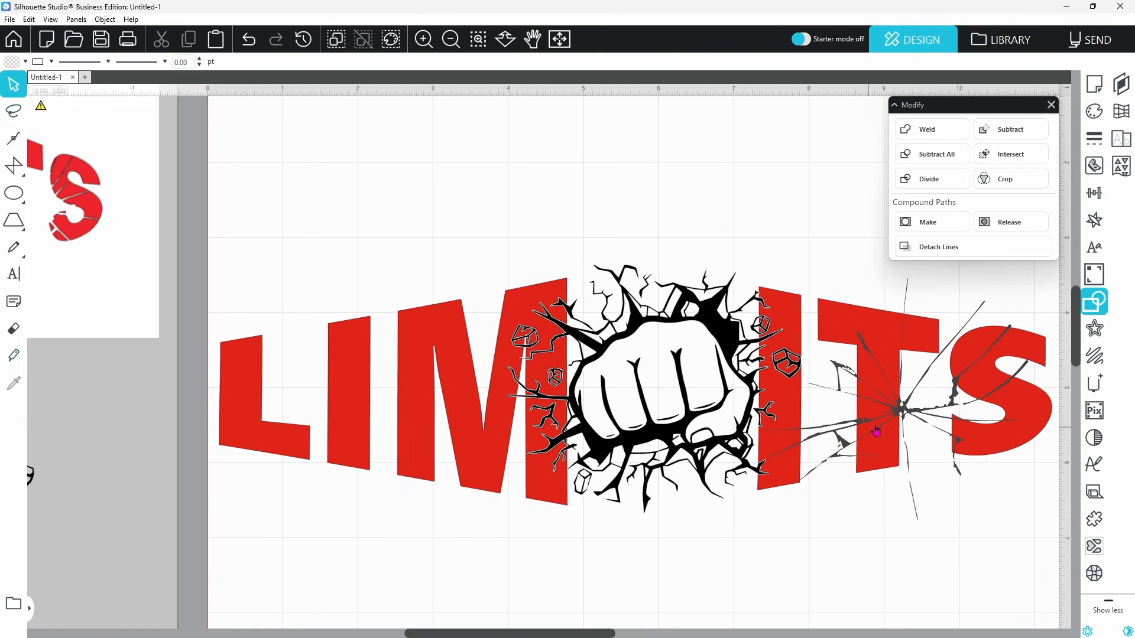
left_click(909, 417)
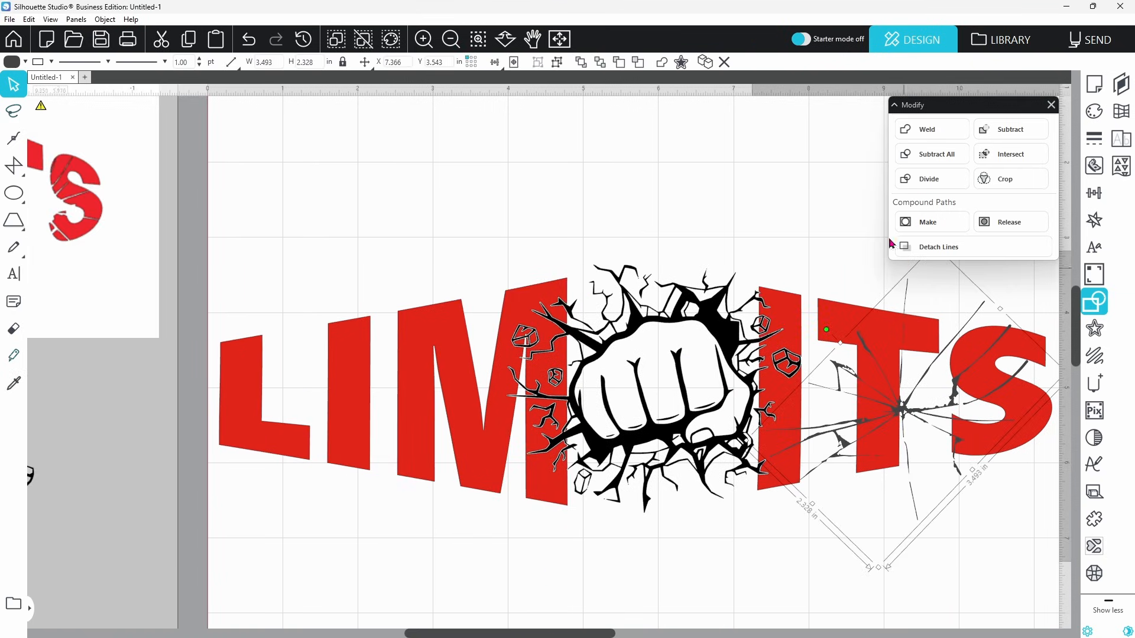
left_click(709, 66)
left_click_drag(893, 417, 357, 403)
left_click_drag(392, 235, 419, 225)
left_click_drag(360, 396, 375, 395)
left_click(381, 186)
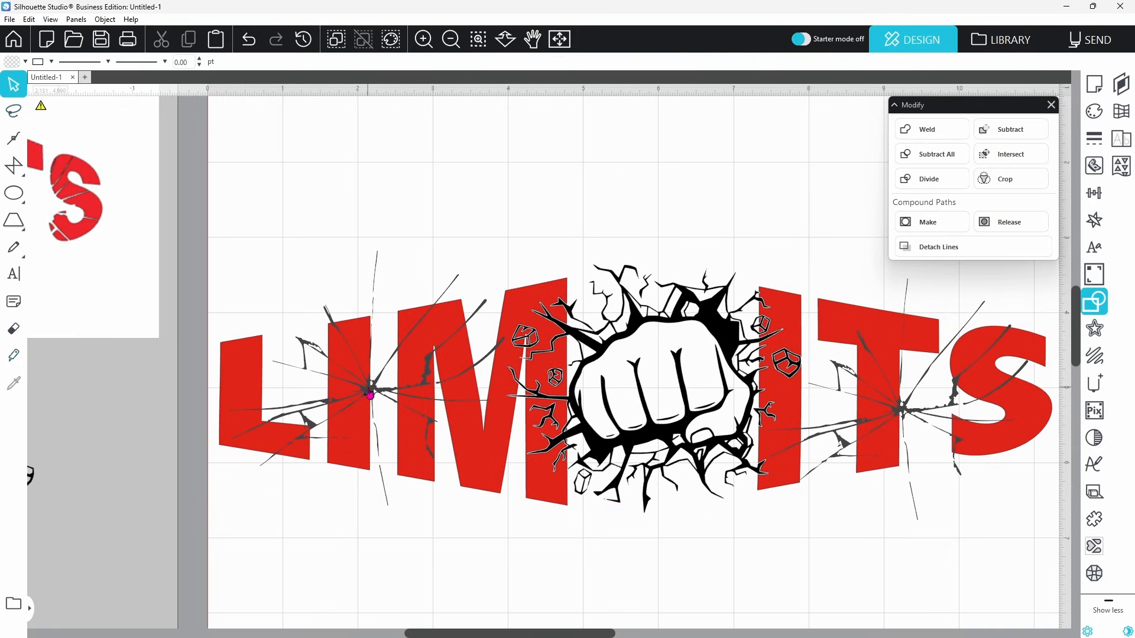
Subtract both shattered-glass crack graphics from the red LIMITS letters and group the resulting letter pieces
left_click(370, 391)
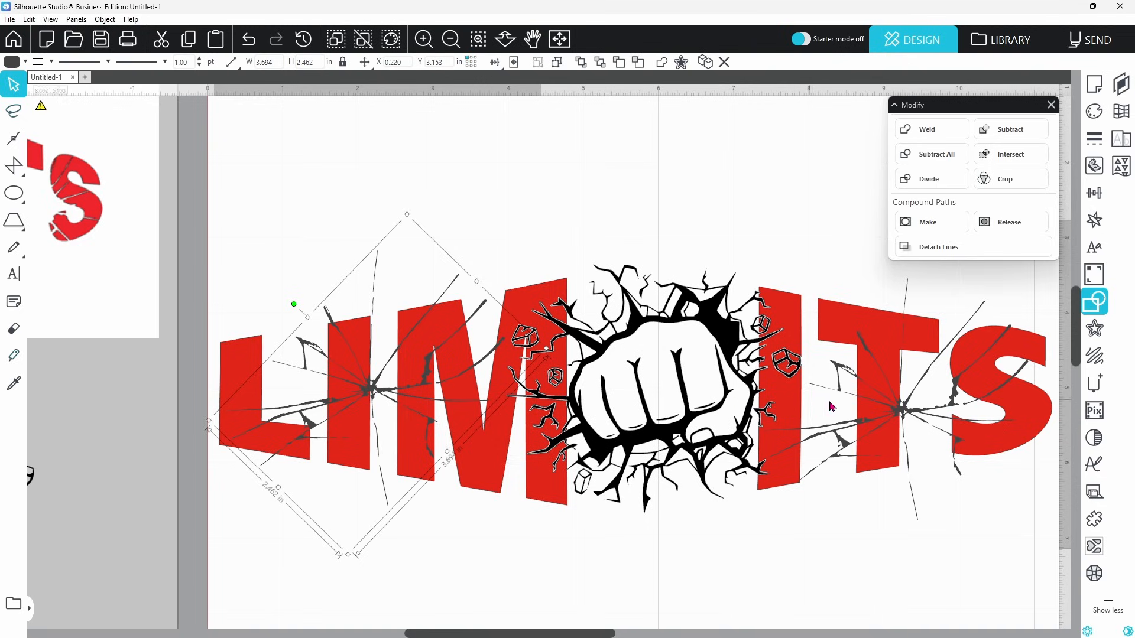
left_click(903, 414, "shift")
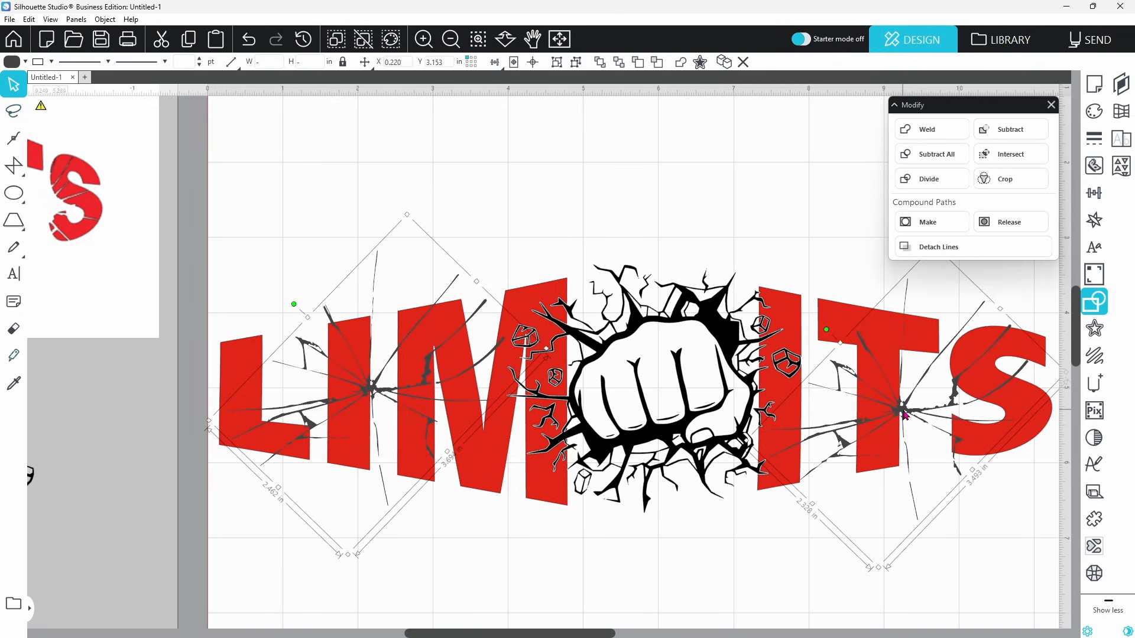
left_click(798, 306, "shift")
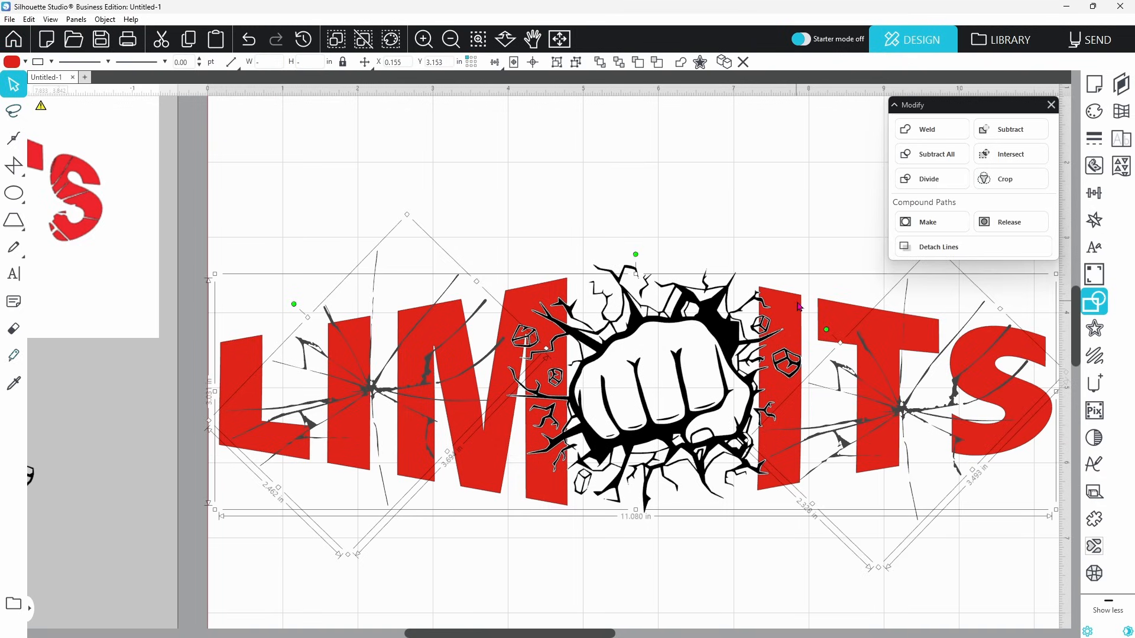
left_click(993, 133)
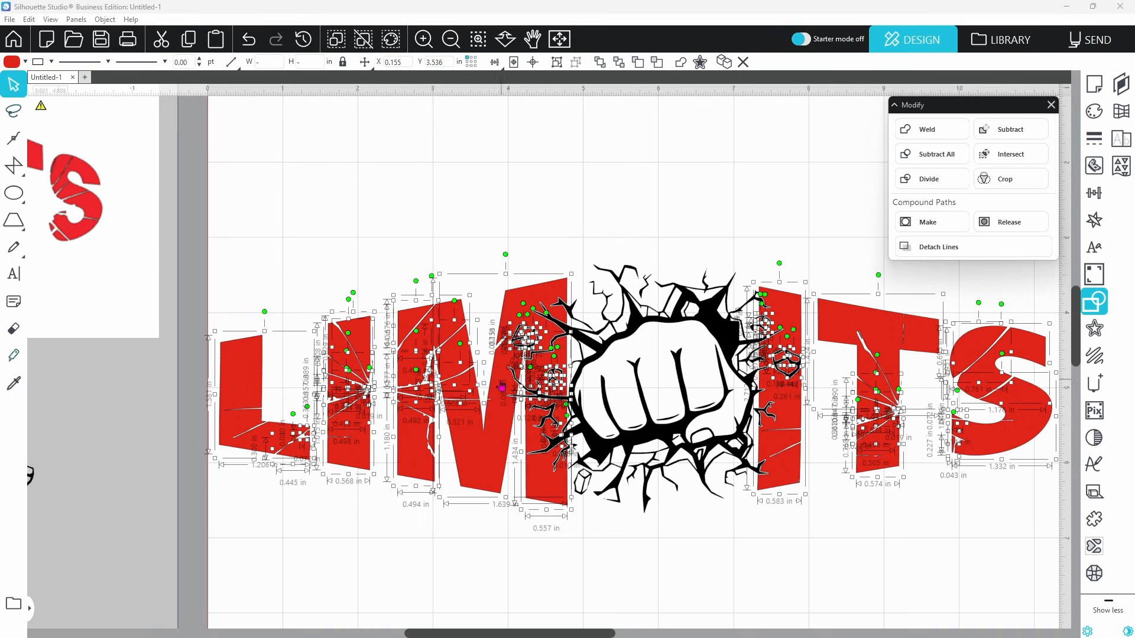
right_click(443, 277)
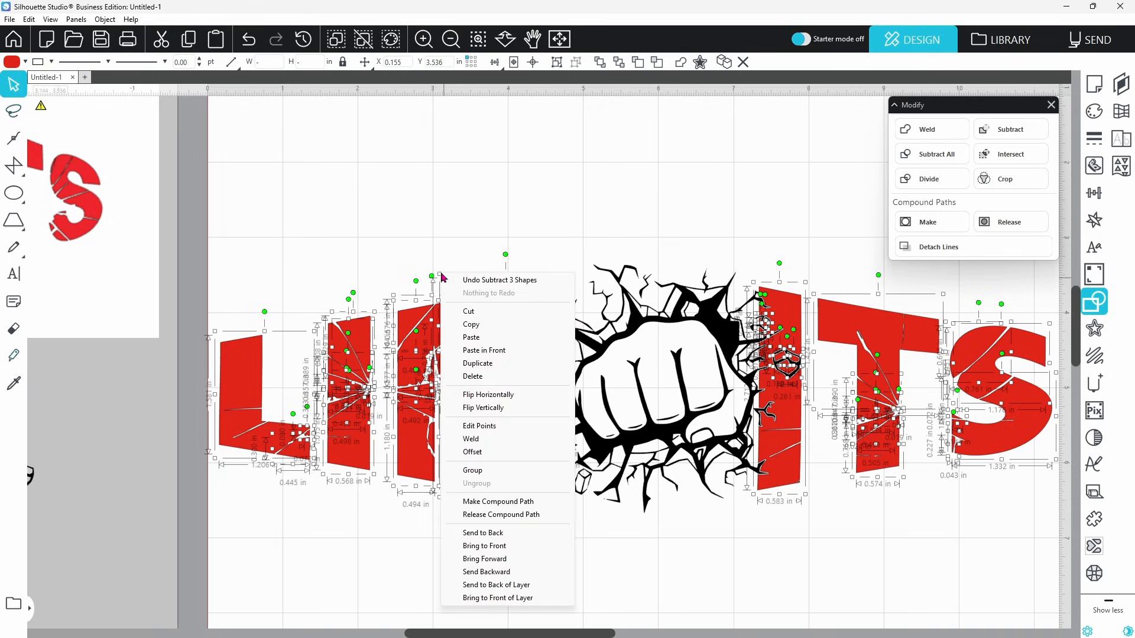
left_click(473, 470)
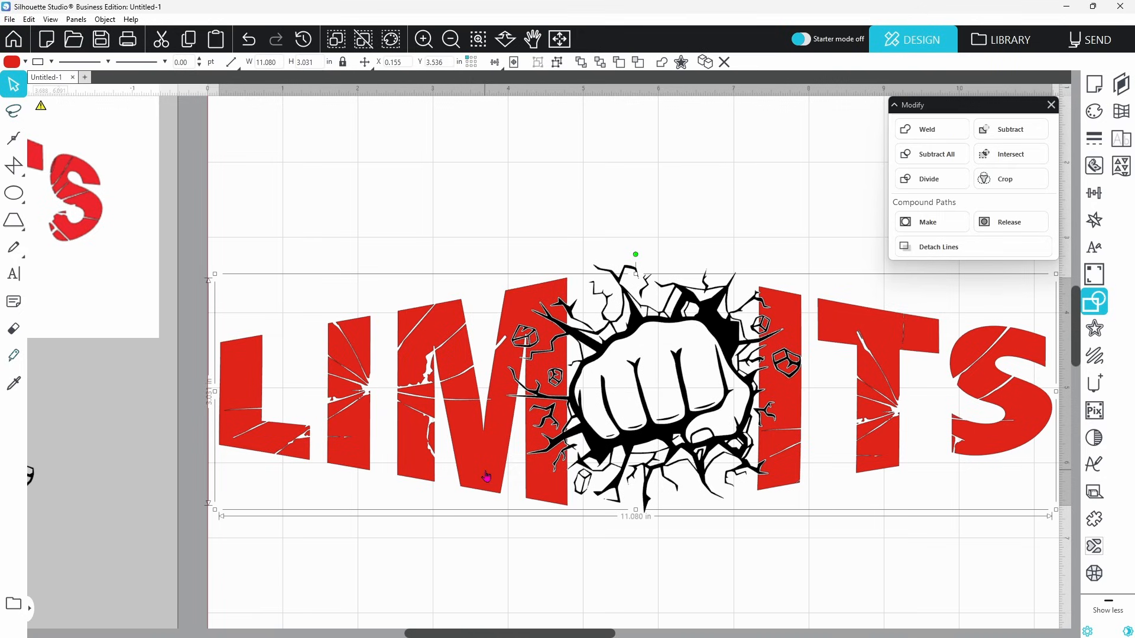
Open the fist graphic on the mat for point editing and simplify its nodes
left_click(560, 40)
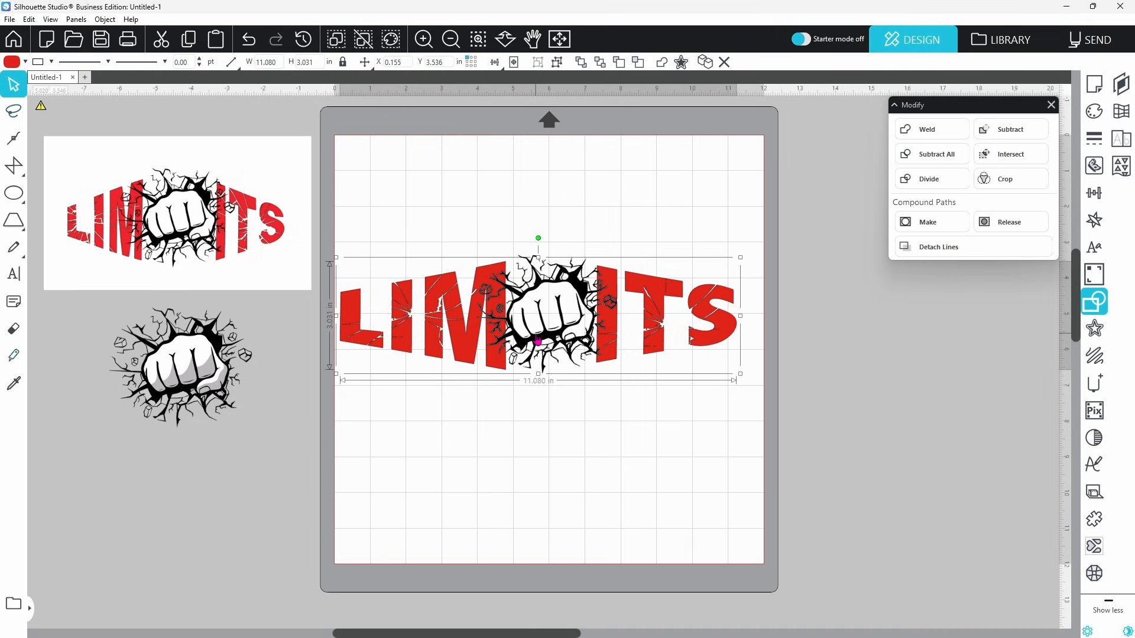
left_click(562, 406)
left_click(554, 339)
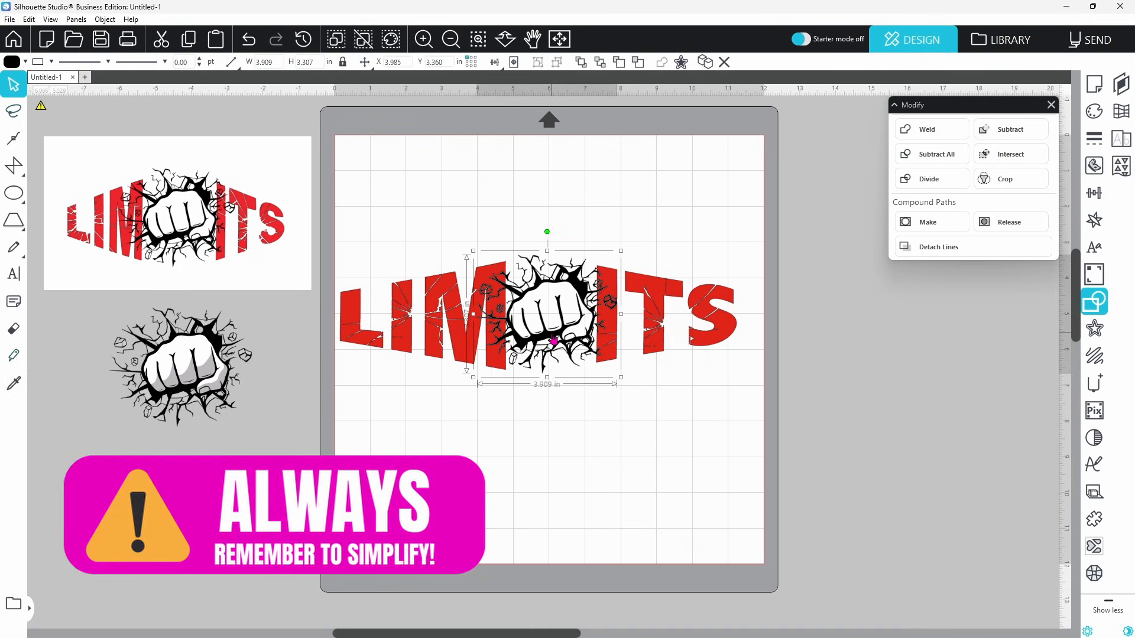
double_click(554, 340)
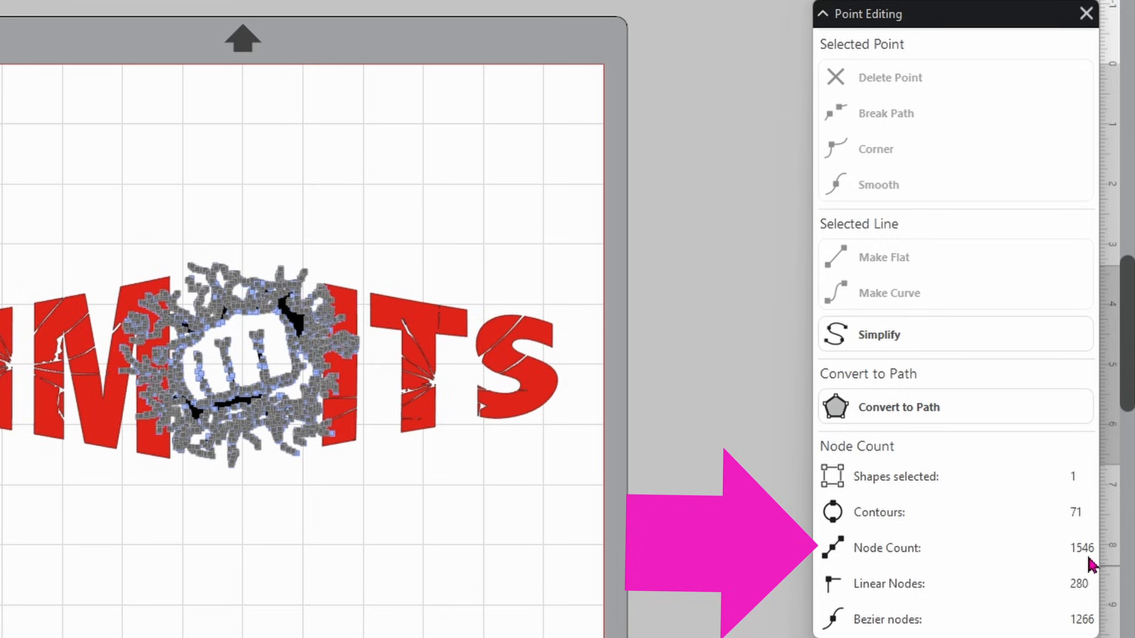
left_click(877, 343)
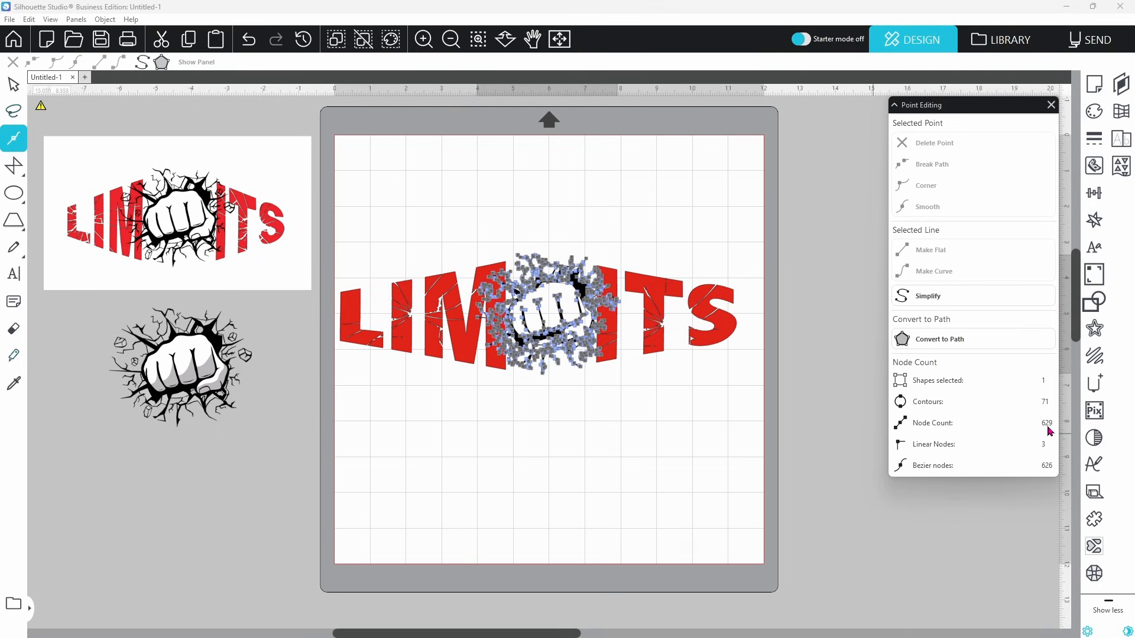
left_click(782, 432)
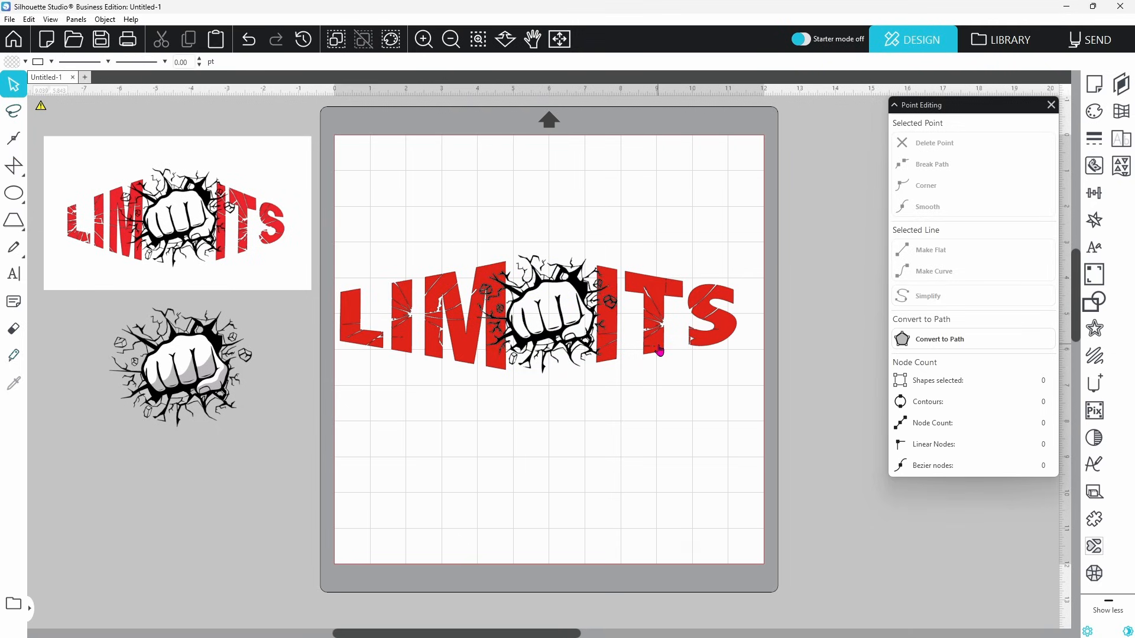
Turn the grouped LIMITS letters into a compound path and fill it with red
right_click(659, 350)
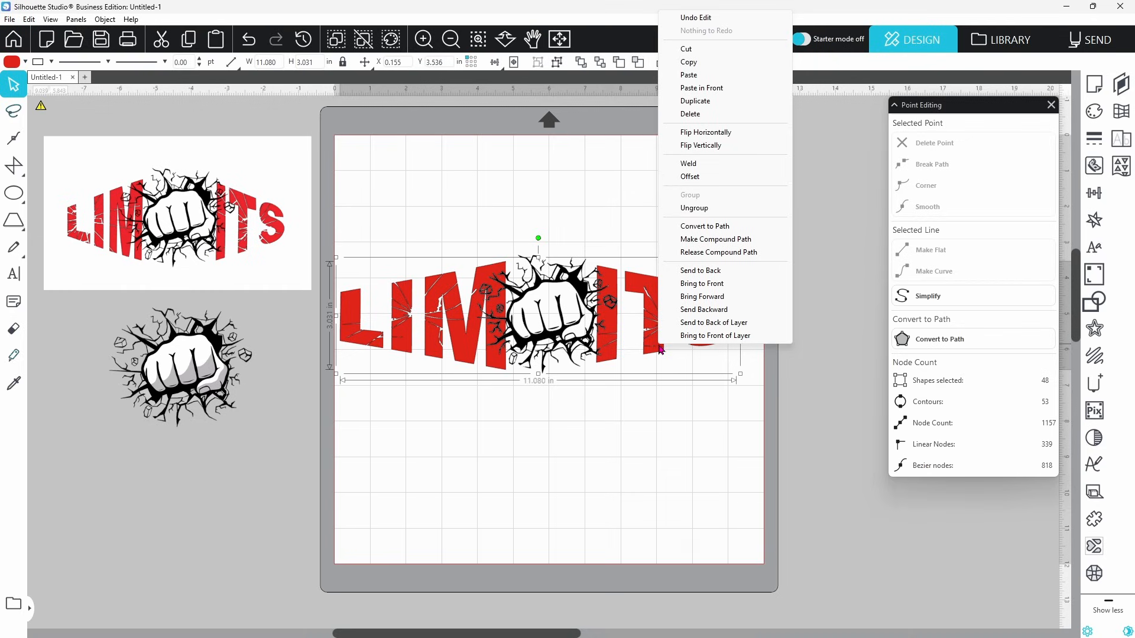
left_click(689, 239)
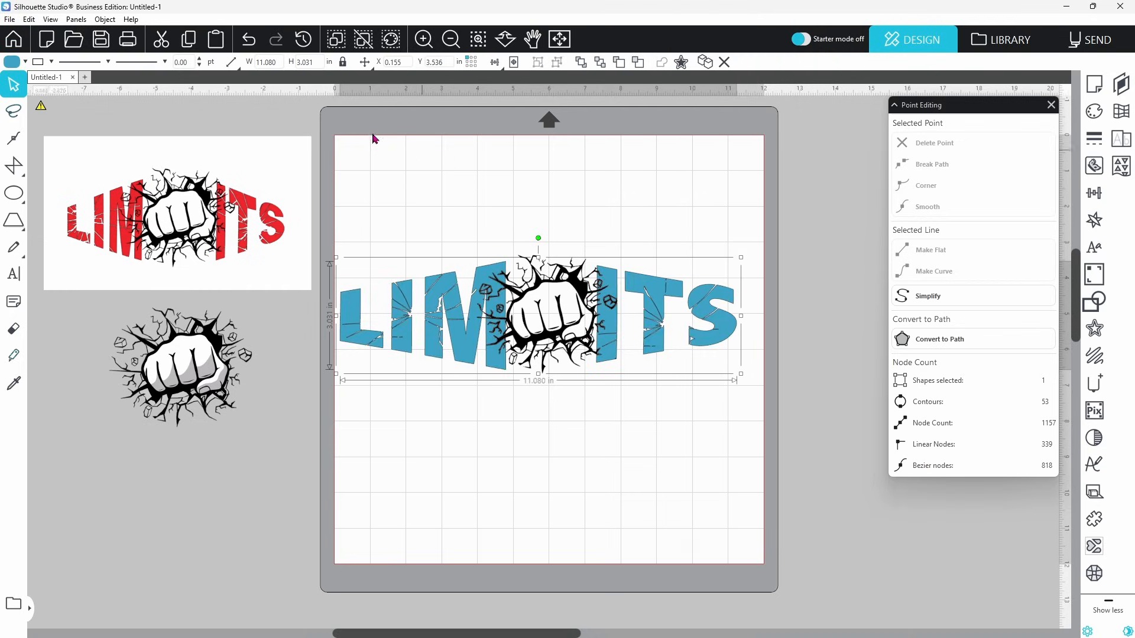
left_click(25, 61)
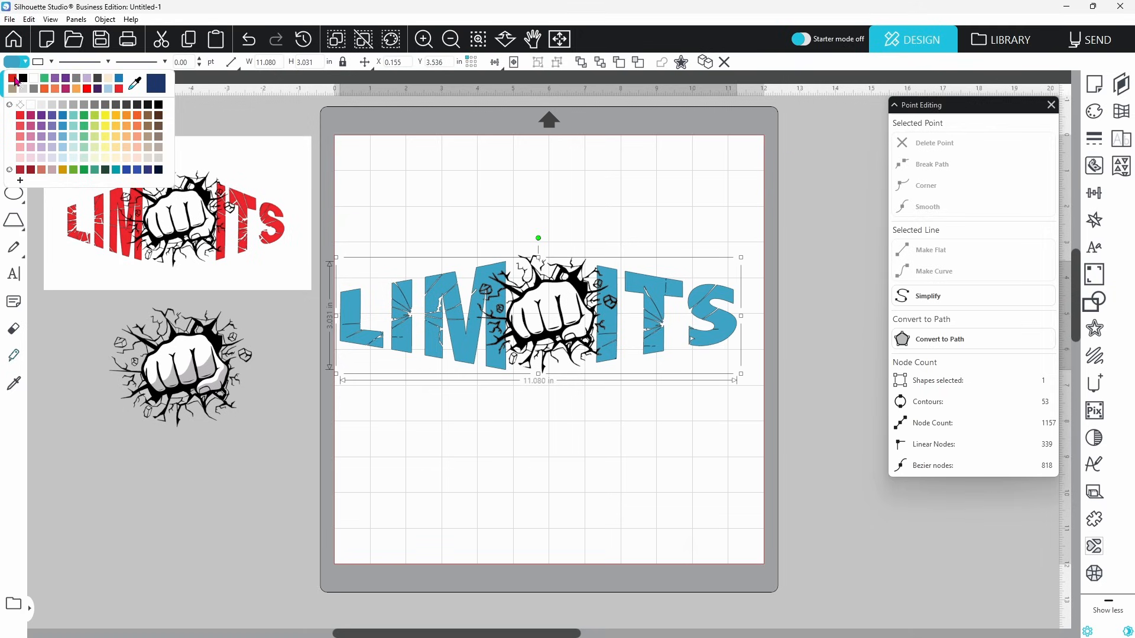
left_click(15, 81)
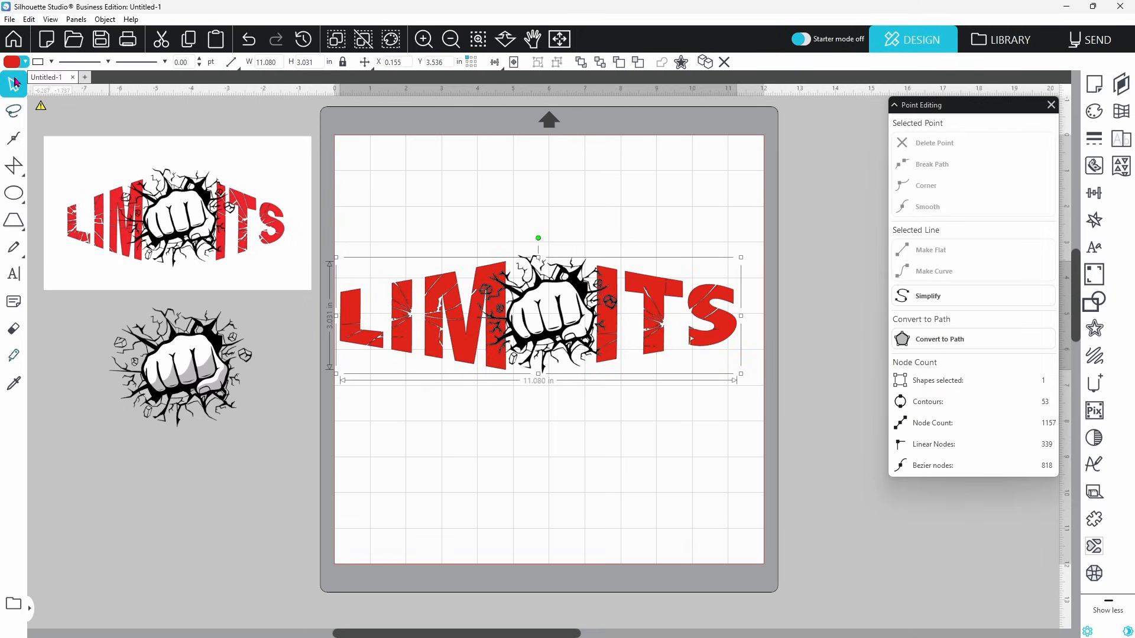
Open the red LIMITS lettering for point editing and simplify its nodes
double_click(724, 337)
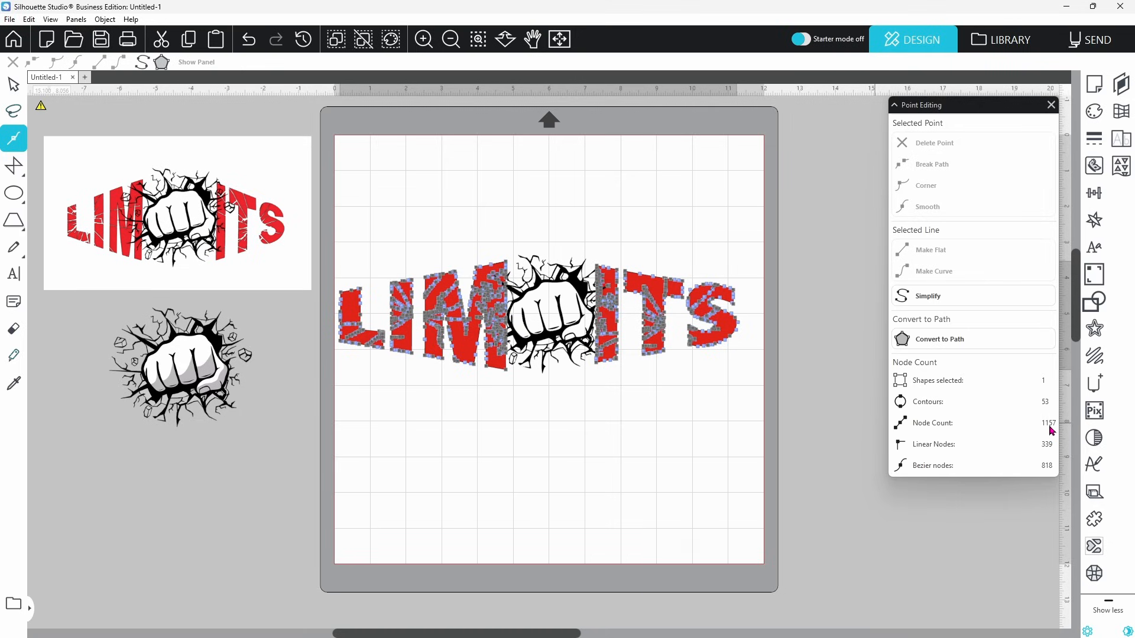
left_click(952, 302)
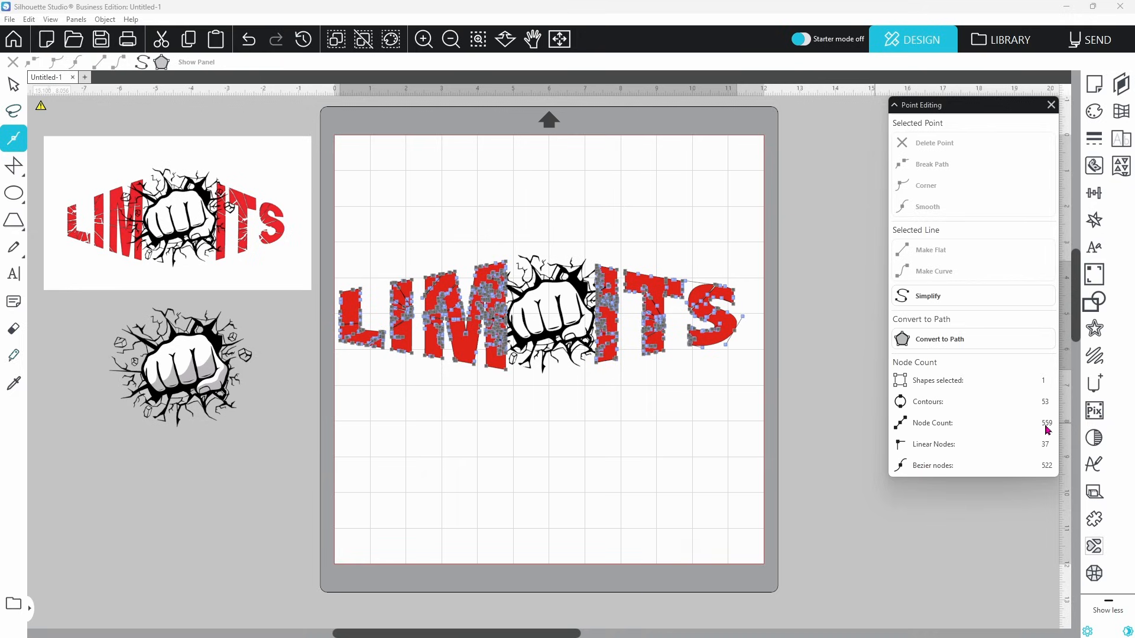
left_click(588, 416)
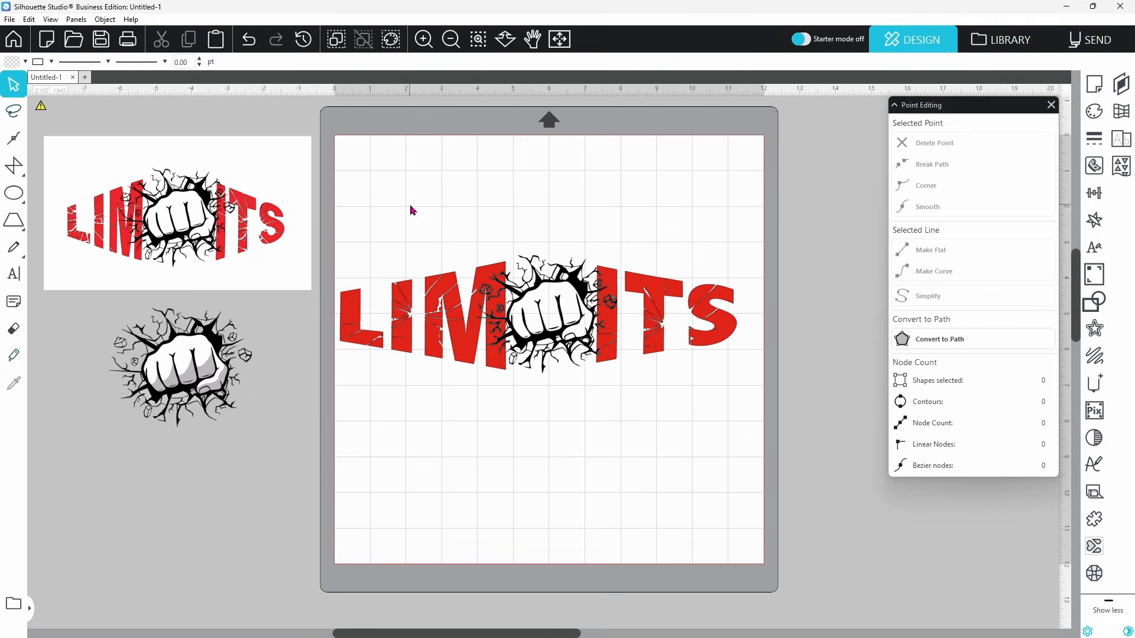
Select the LIMITS lettering together with the fist on the mat and group them
left_click_drag(406, 209, 630, 375)
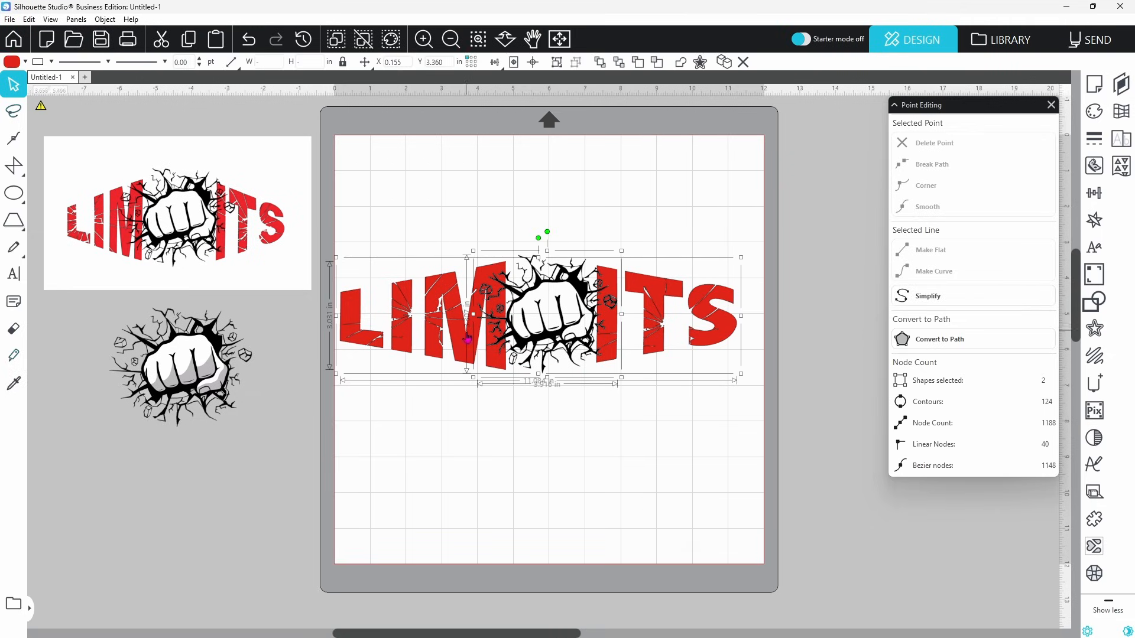
right_click(551, 336)
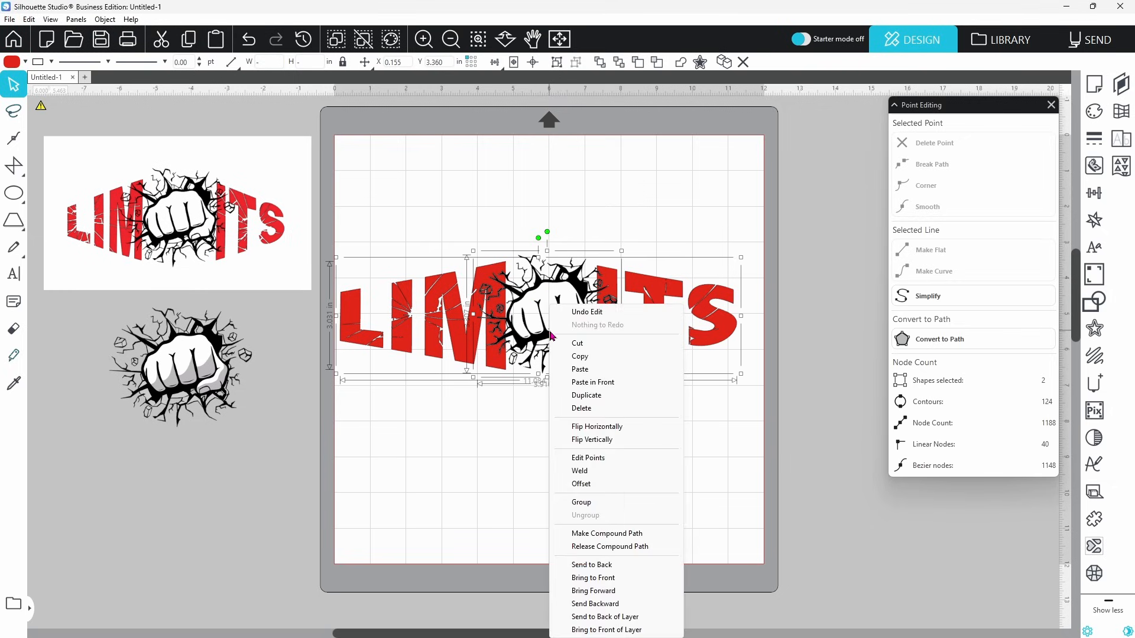
left_click(574, 502)
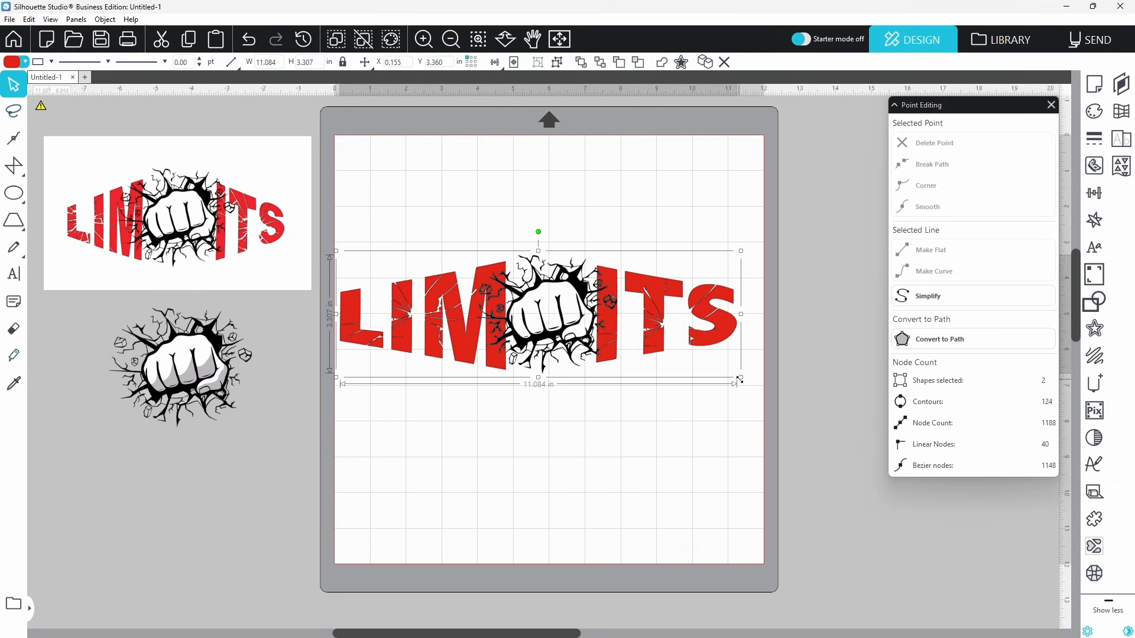
Scale the grouped design proportionally to 6 in wide and move it to the upper-left corner of the mat
left_click_drag(740, 377, 646, 351)
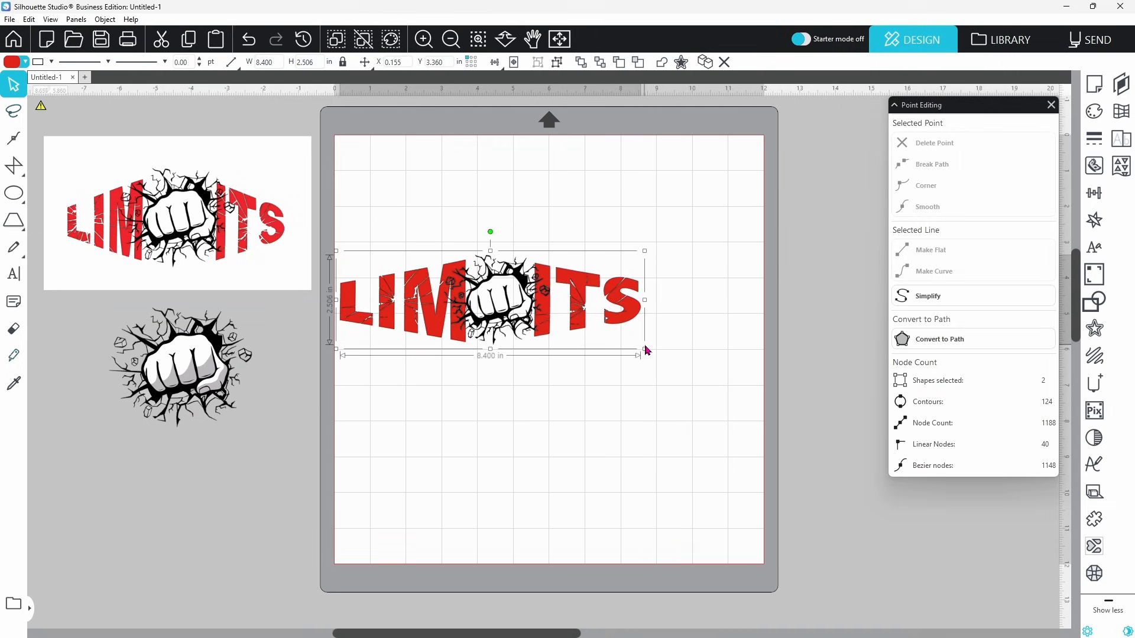
double_click(278, 62)
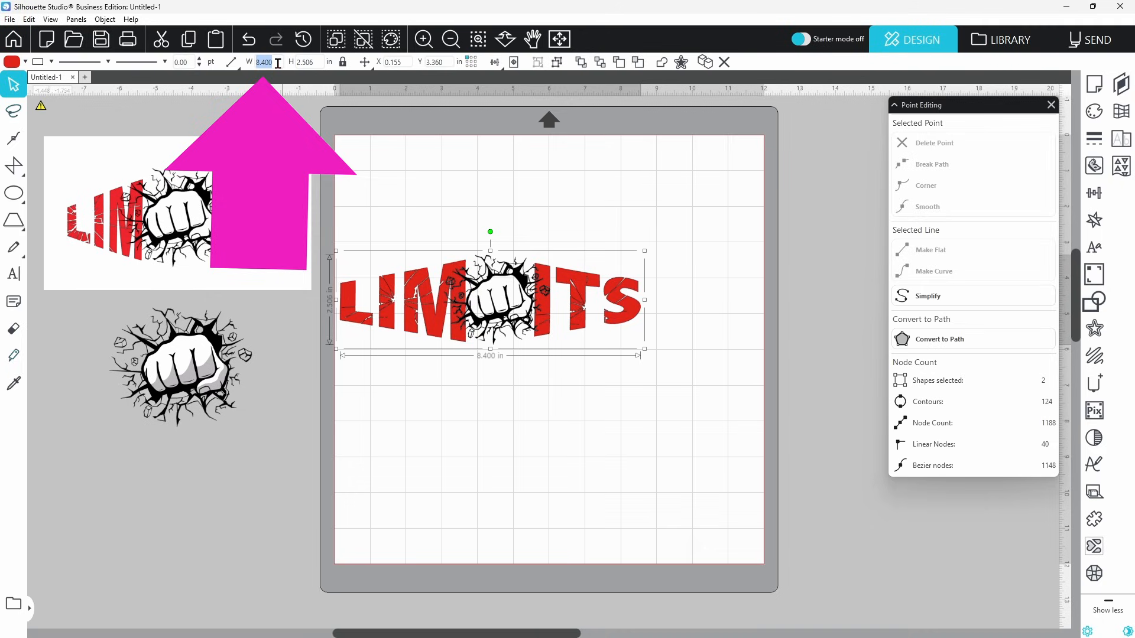
type("6")
key("Return")
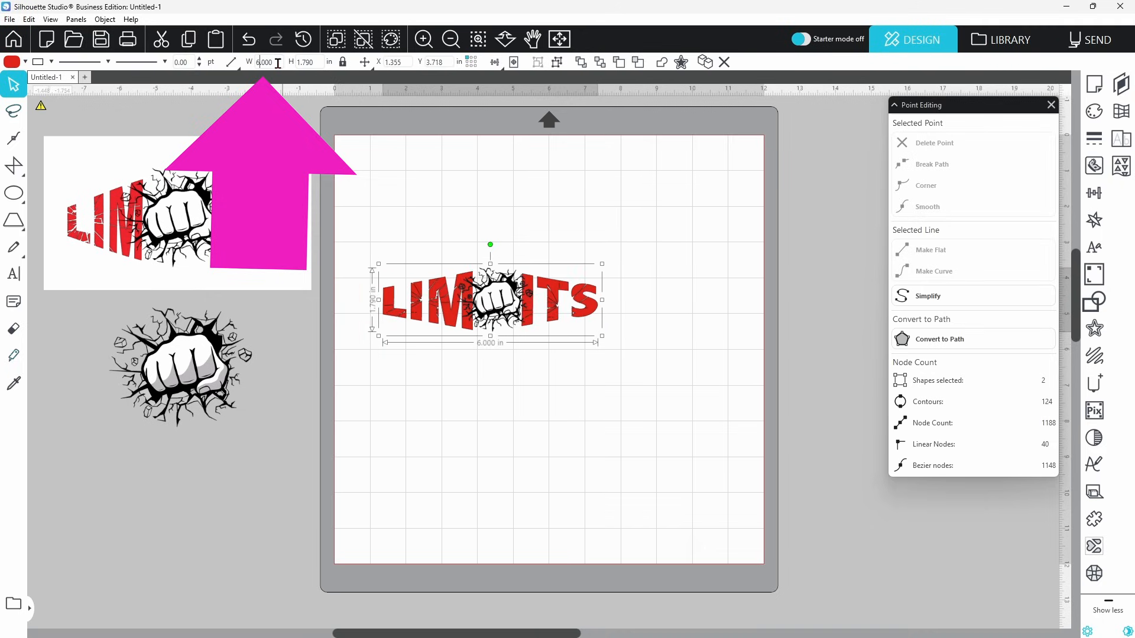
left_click_drag(505, 240, 459, 180)
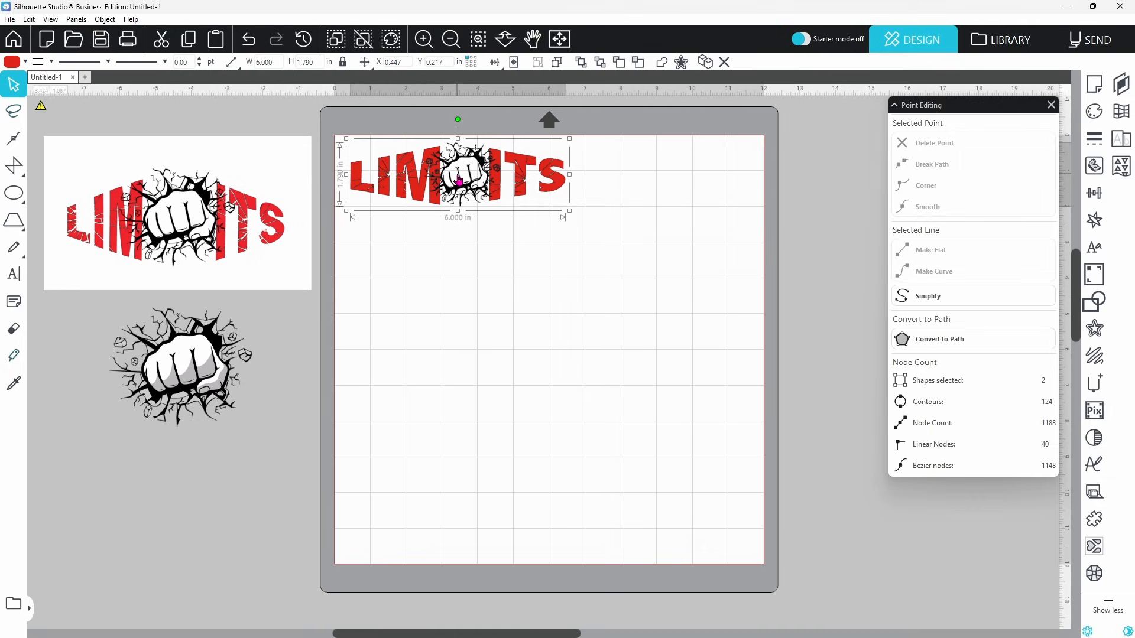
Ungroup the design and move the fist away from the lettering to the lower-left corner of the mat
right_click(460, 180)
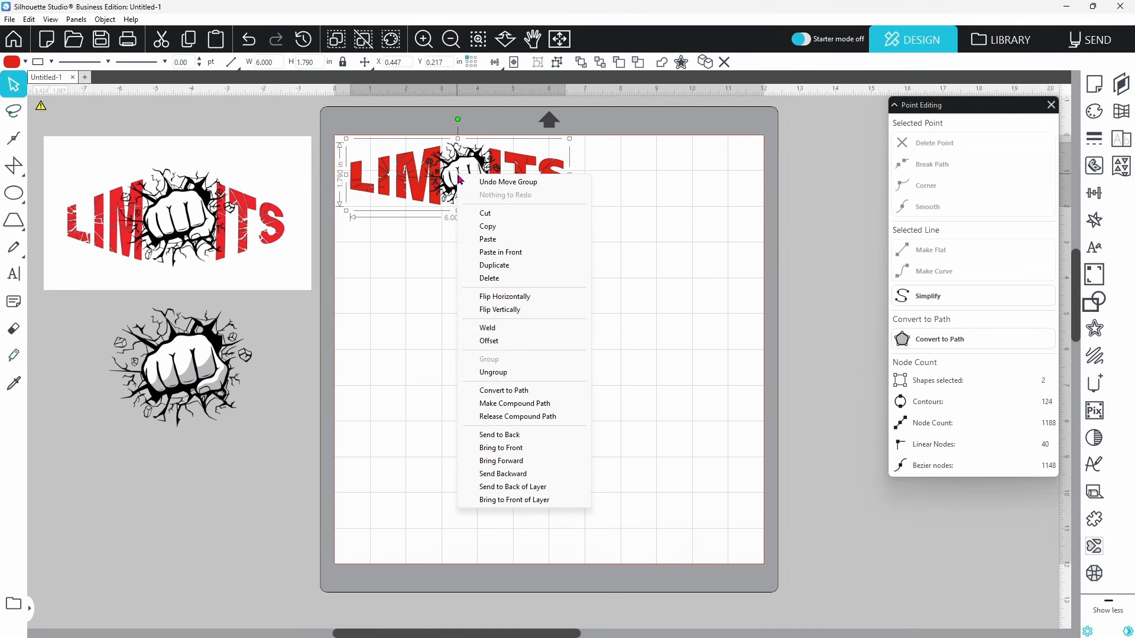
left_click(490, 373)
left_click(577, 357)
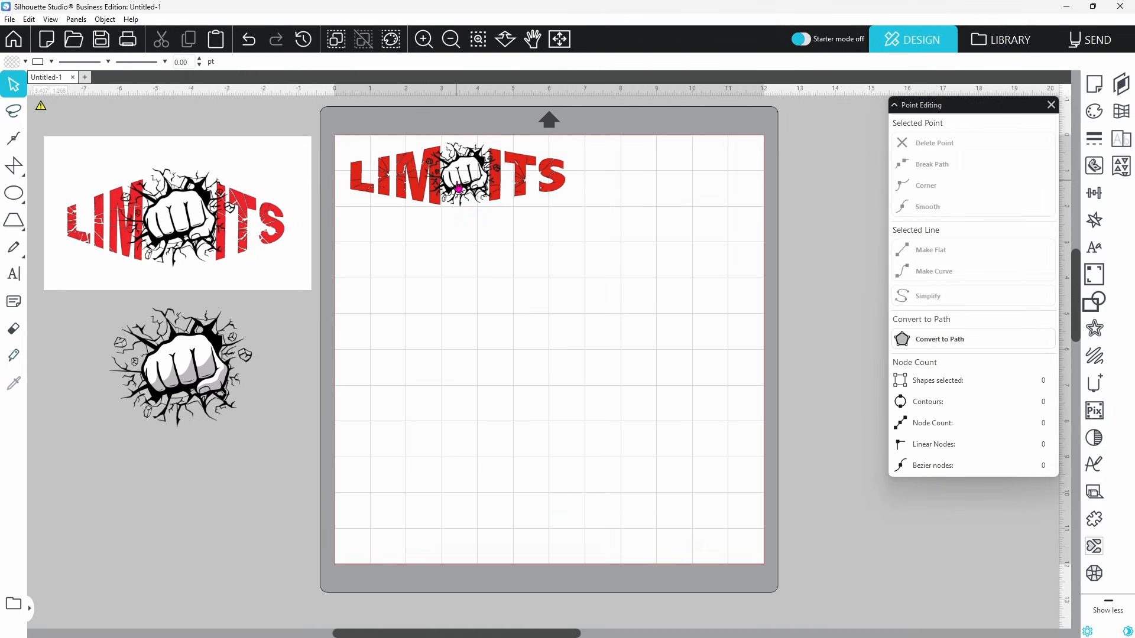
left_click_drag(463, 195, 380, 539)
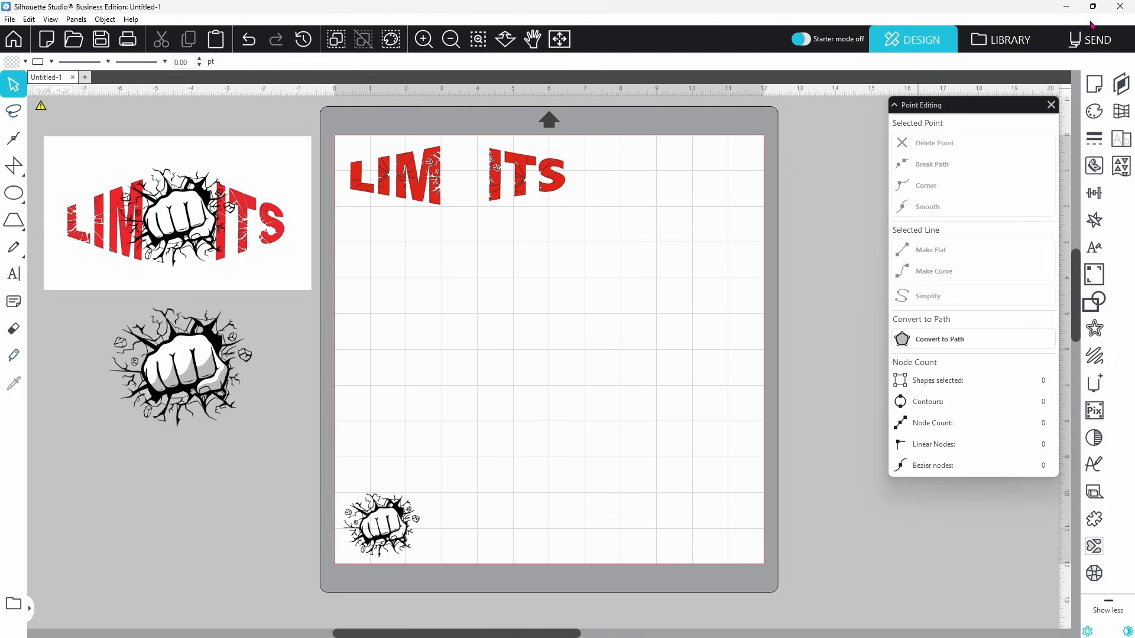
Open the cut settings for sending the separated lettering and fist to the cutter
left_click(1097, 48)
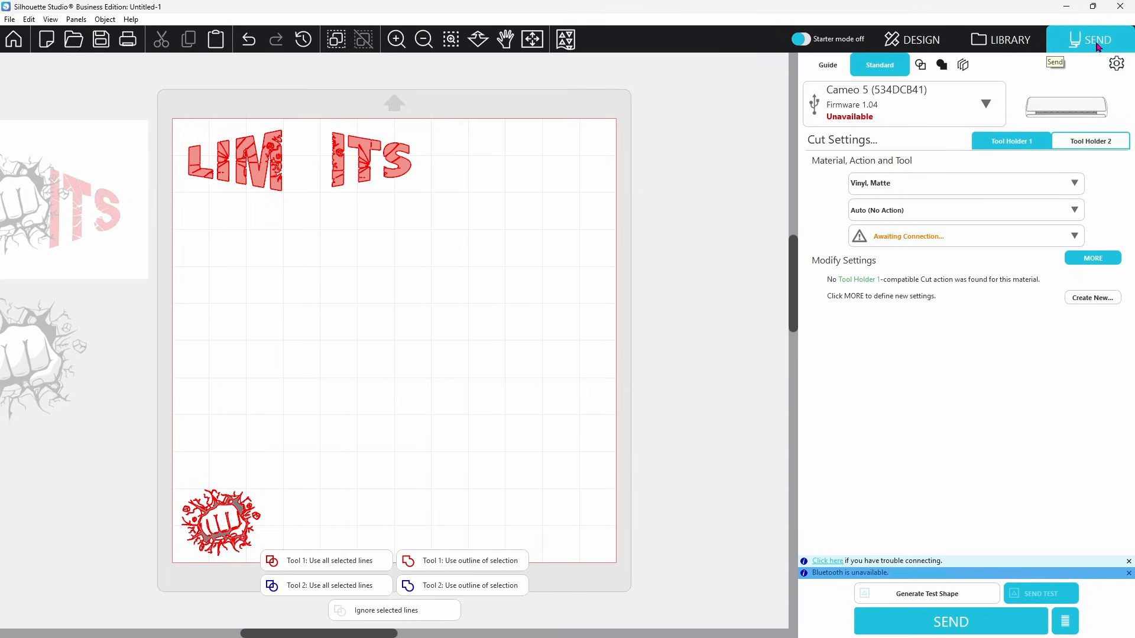